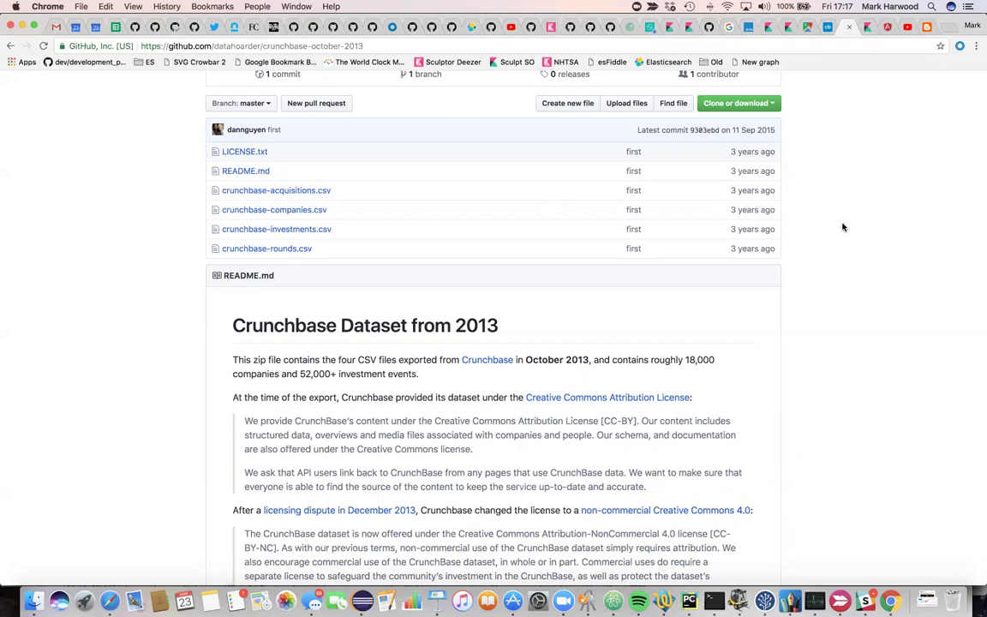
- Review the GitHub file list and README of the Crunchbase October 2013 dataset
scroll(828, 253, down, 3)
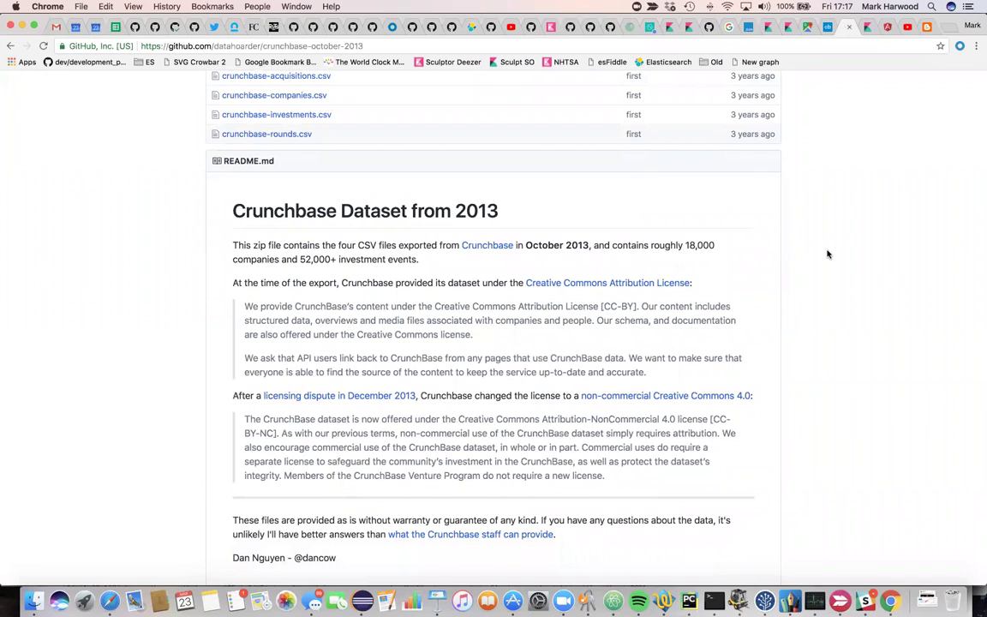
scroll(828, 254, up, 2)
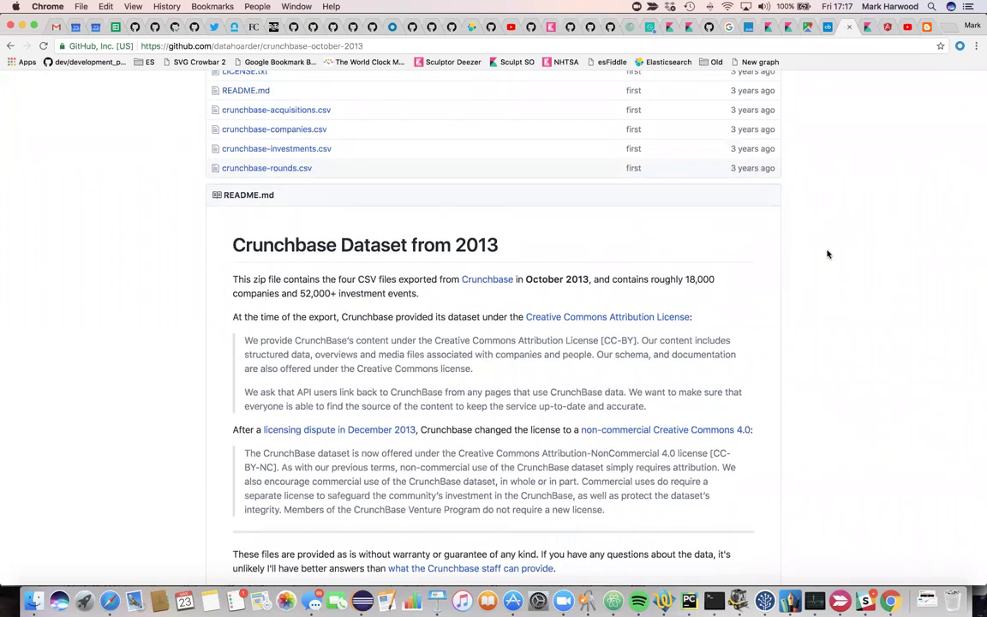
scroll(828, 253, down, 2)
scroll(483, 244, up, 8)
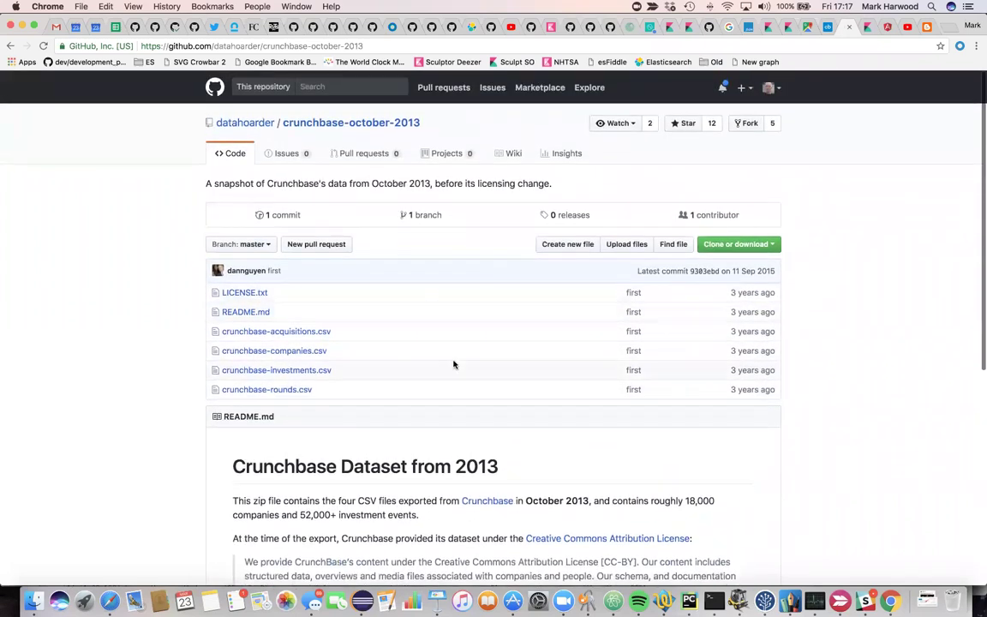
scroll(509, 470, down, 1)
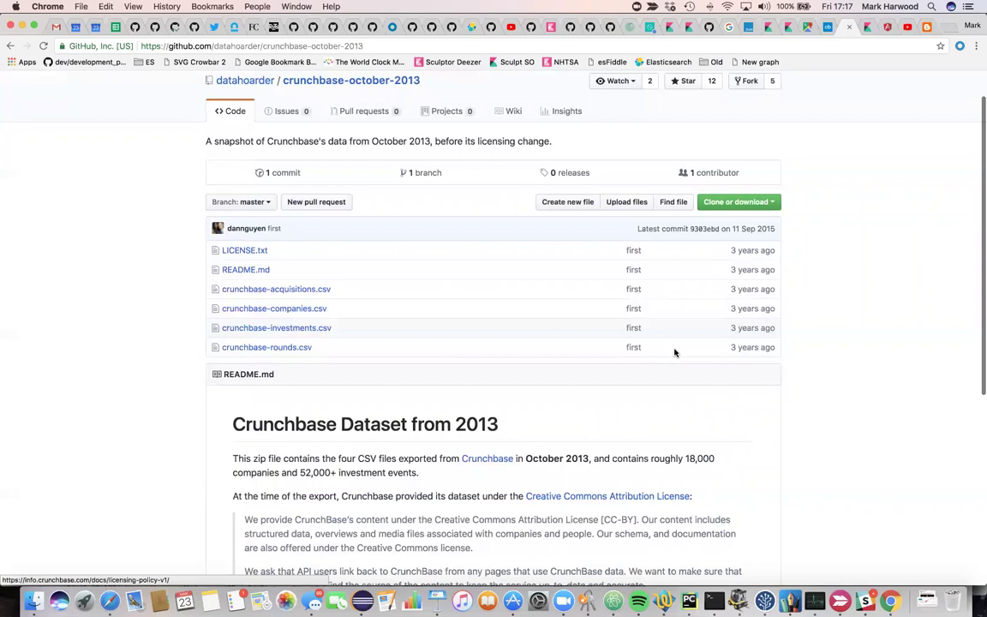
- Look over Swiftype's company profile on the Crunchbase website
click(826, 27)
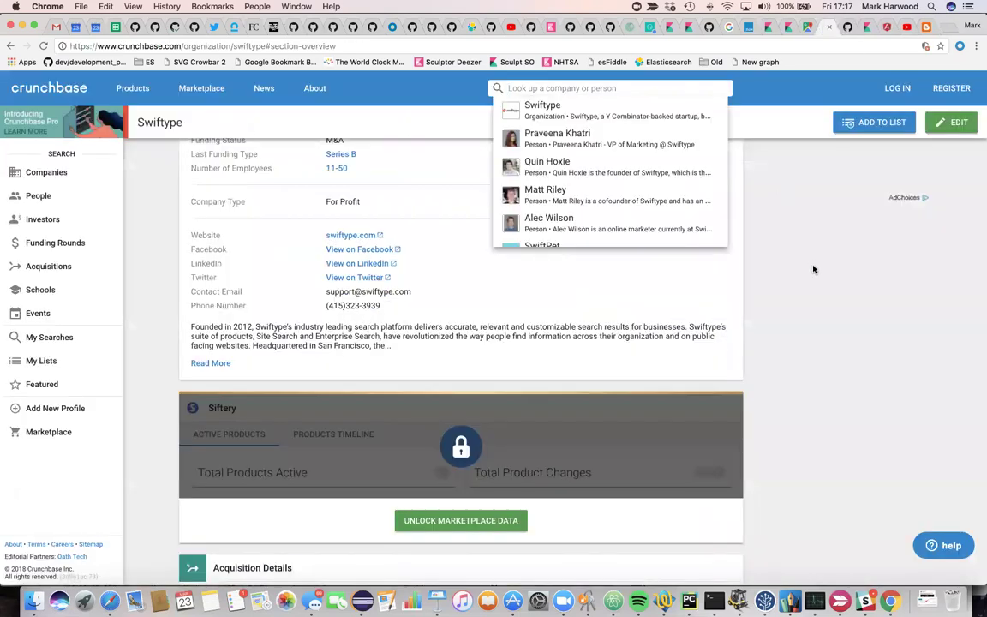
scroll(805, 279, up, 5)
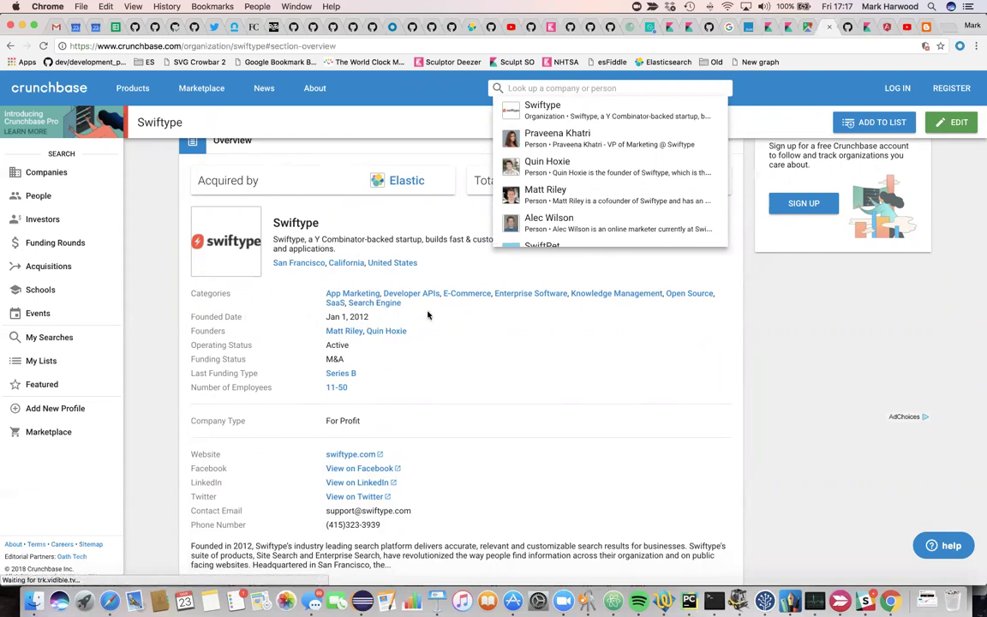
scroll(484, 431, down, 2)
scroll(484, 431, down, 5)
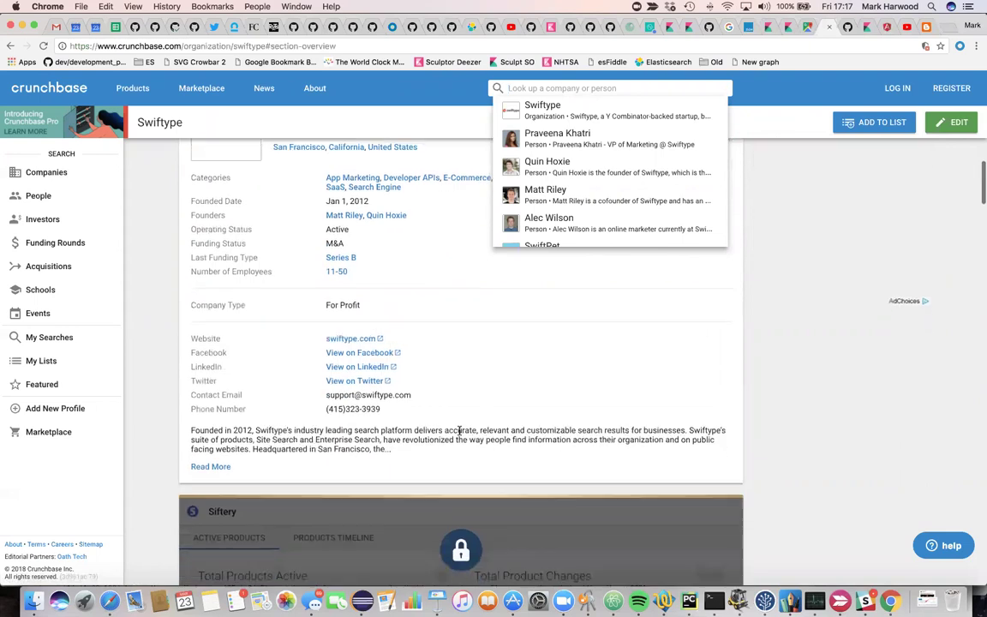
scroll(460, 434, up, 7)
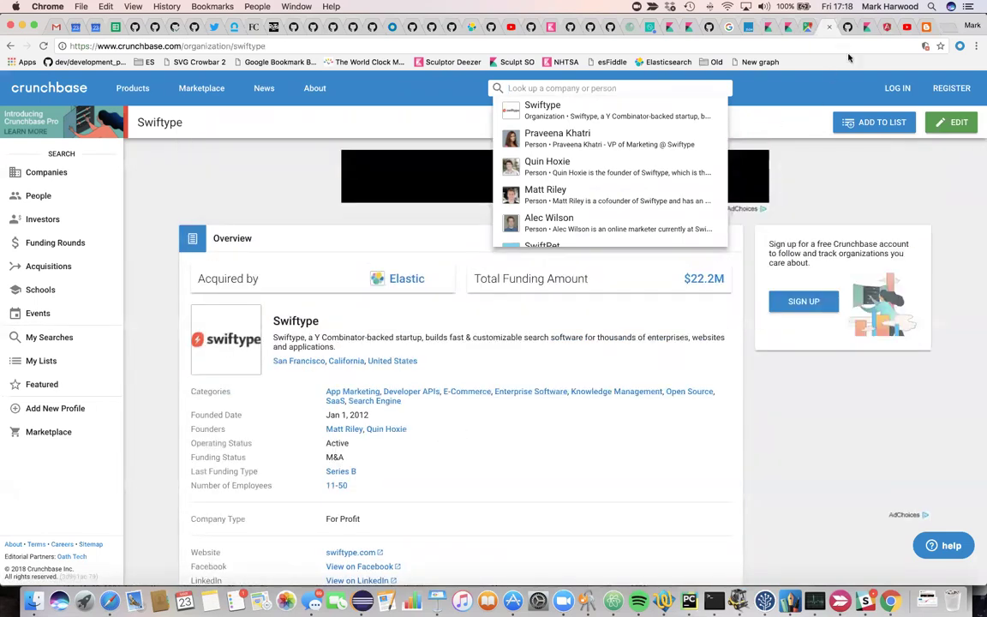
- Switch to Kibana Sculptor and choose the crunchbase index with investor as the default keyword field
click(846, 27)
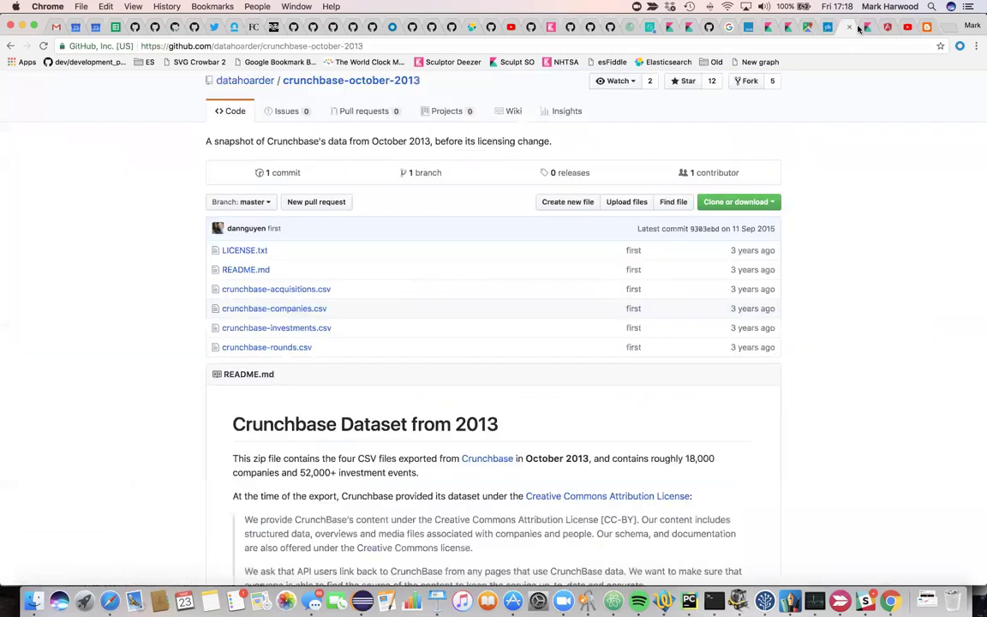
key(ctrl+Tab)
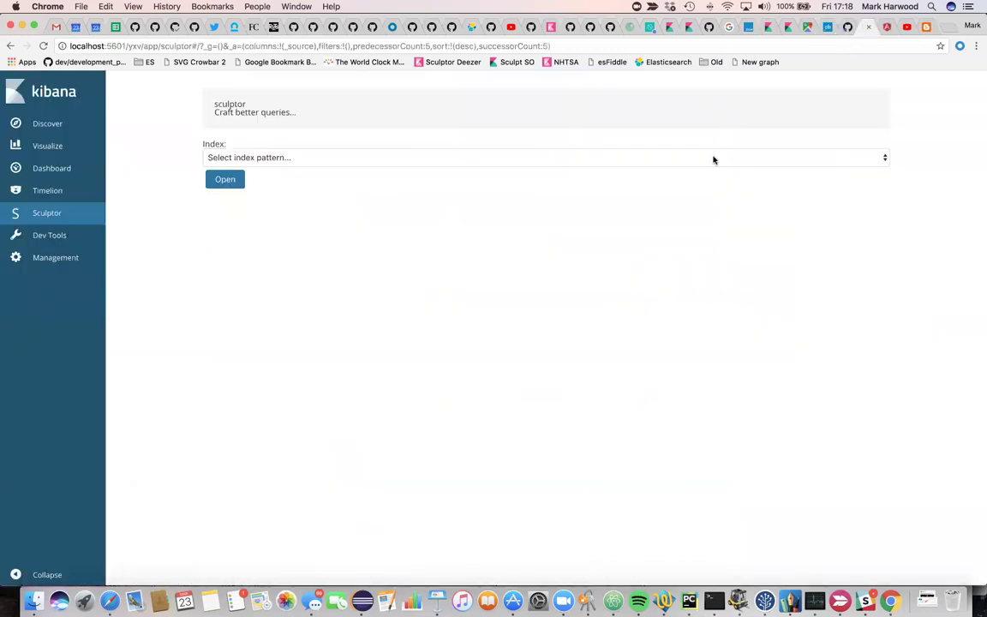
click(318, 159)
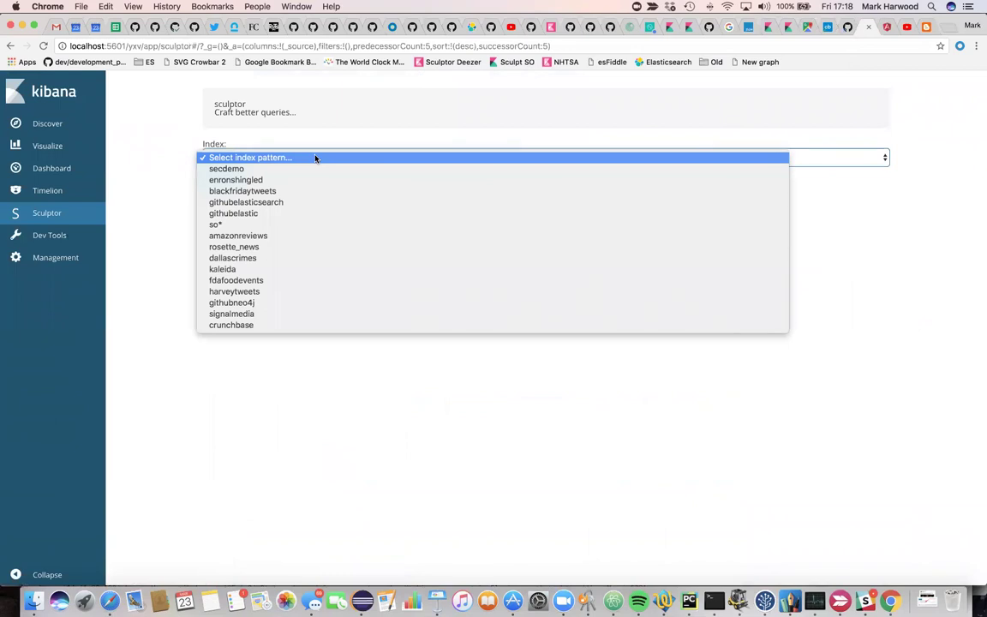
click(247, 325)
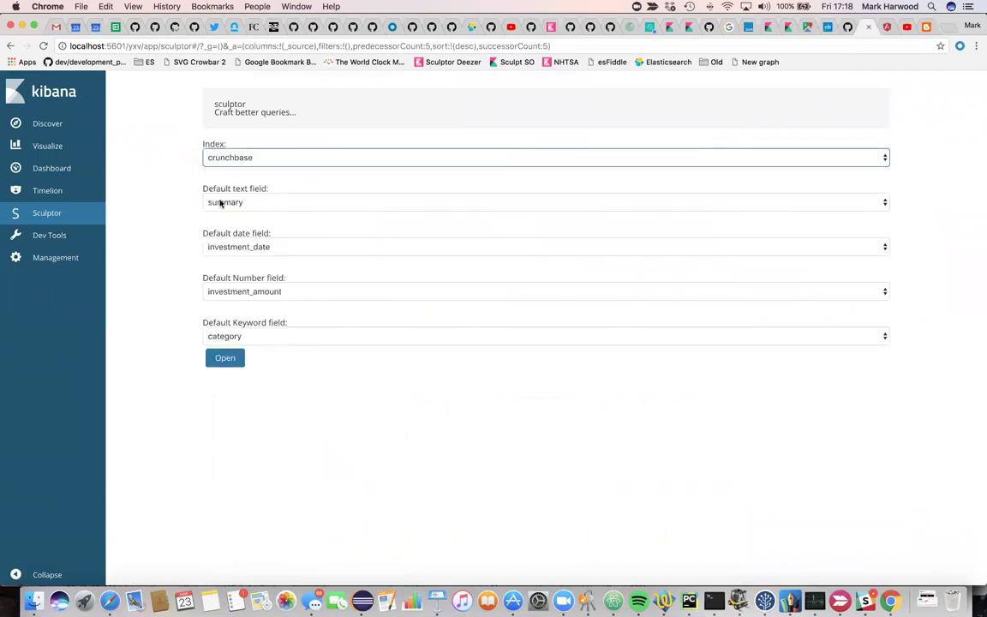
click(259, 339)
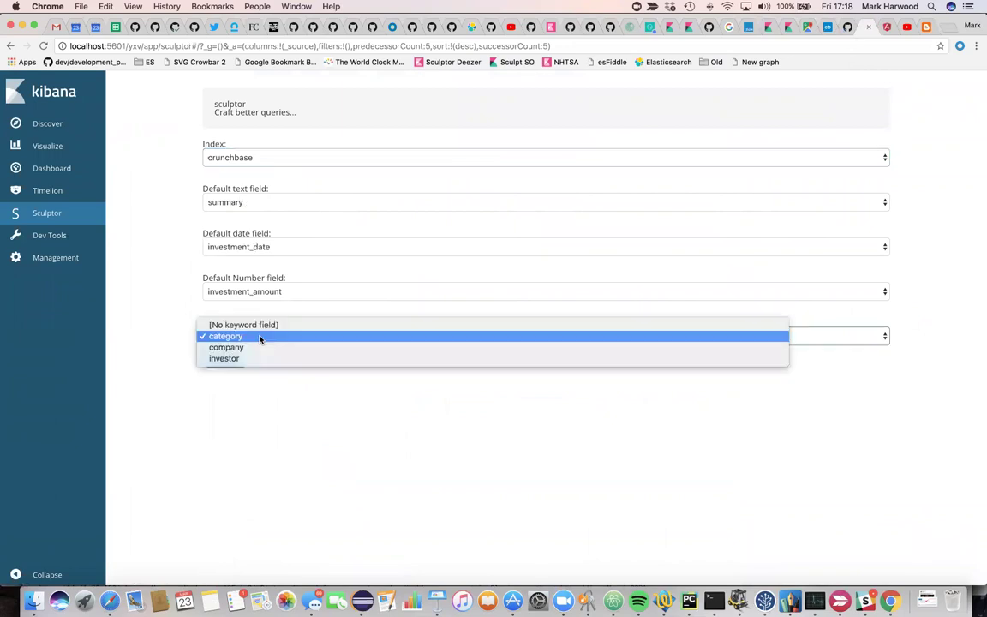
click(262, 360)
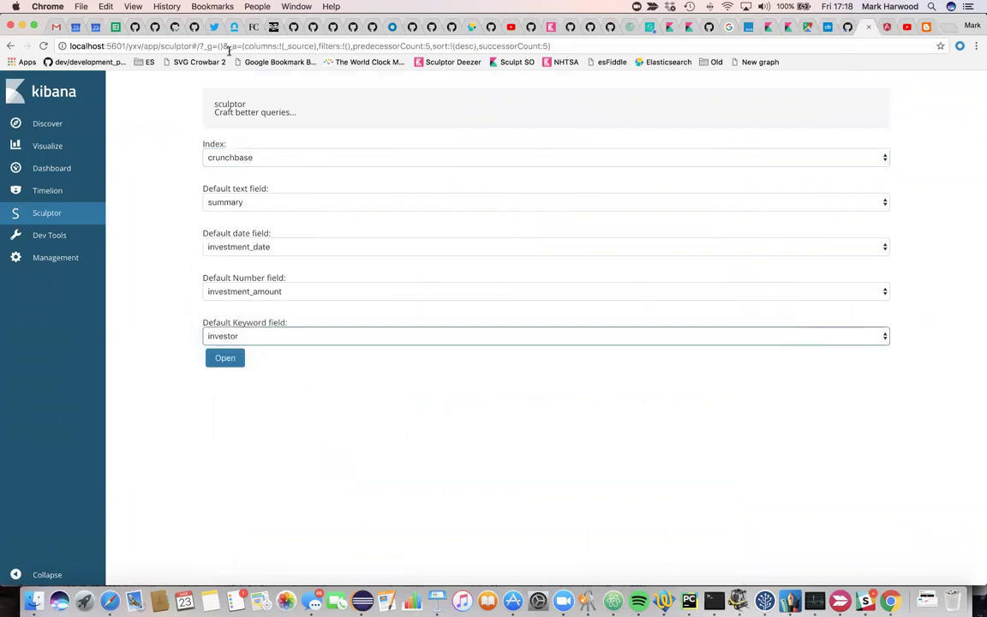
- Open the configured index, run the empty Query #1 and view all investments on the timeline
click(225, 360)
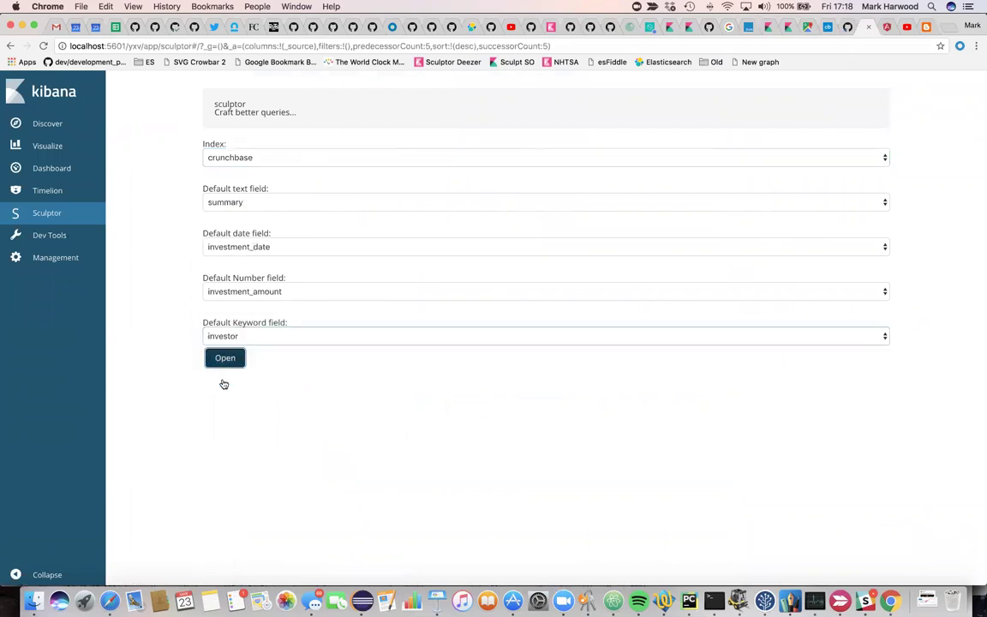
click(136, 174)
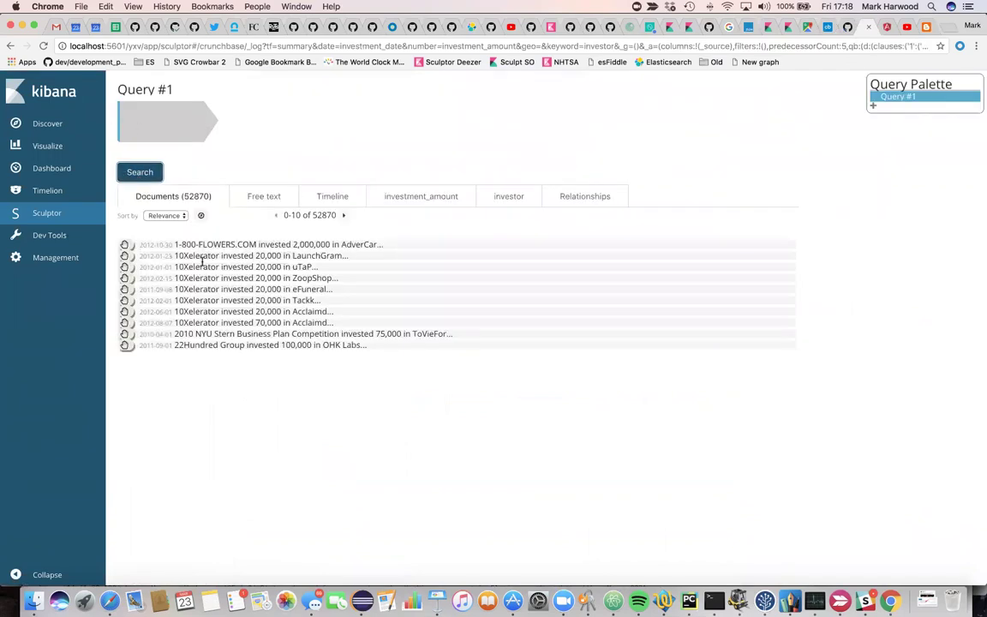
click(327, 196)
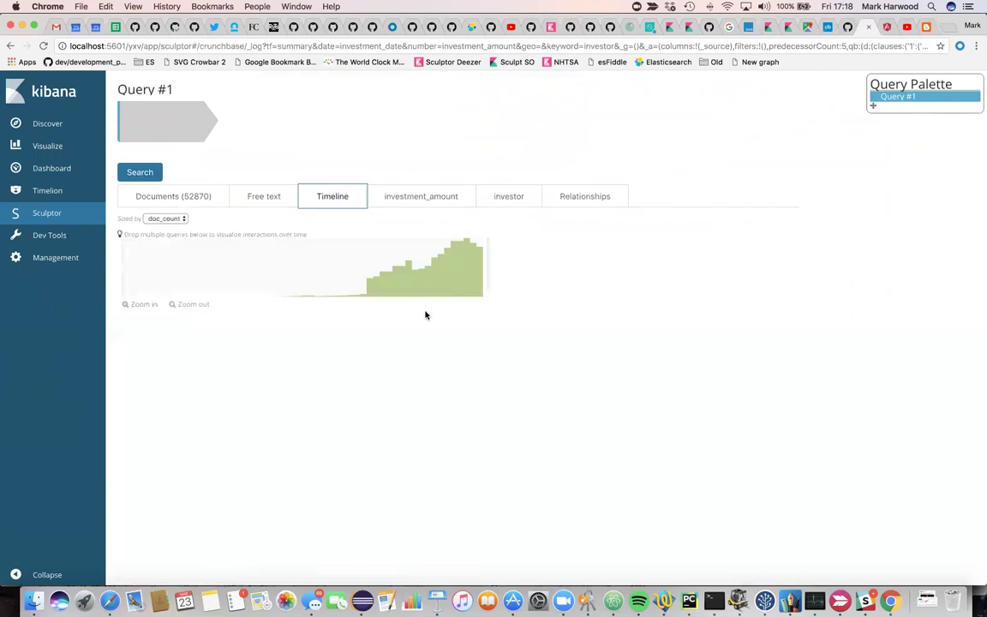
- Add a Lucene query clause for "swiftype" to Query #1, run the search and list the matching documents
click(156, 120)
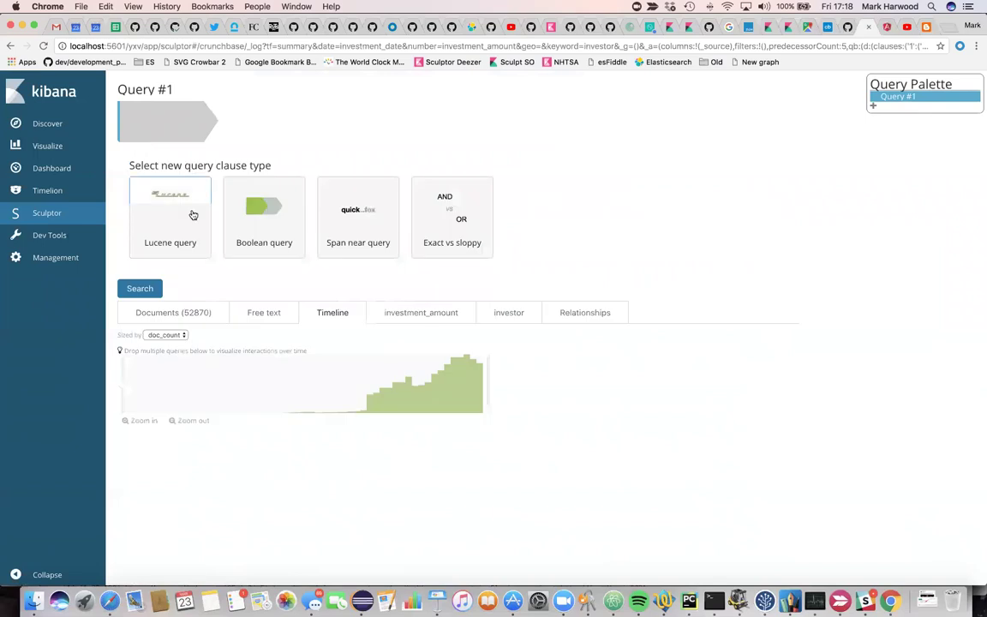
click(197, 215)
text(swiftype)
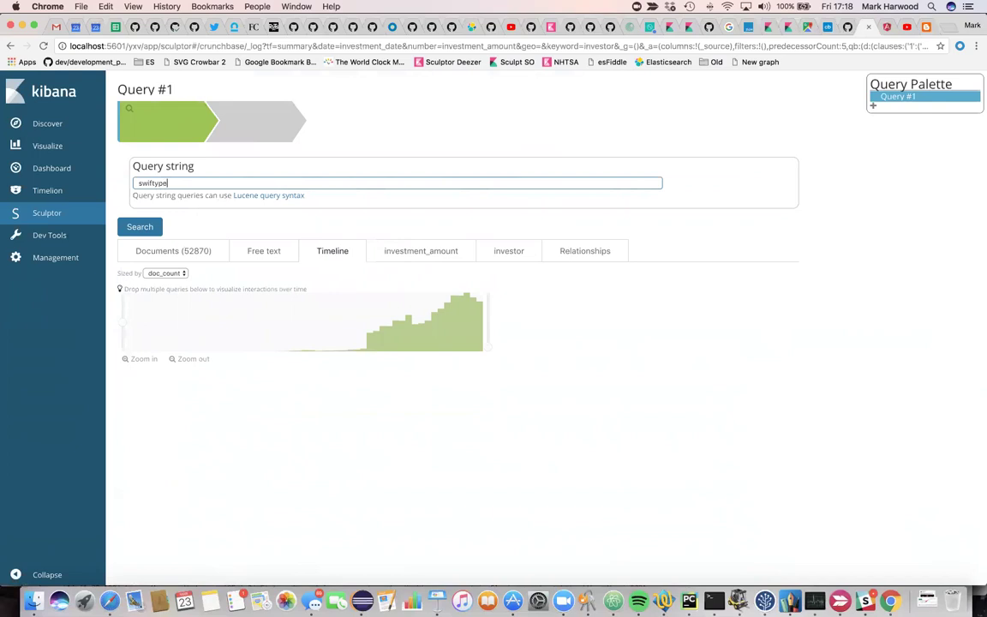
key(Return)
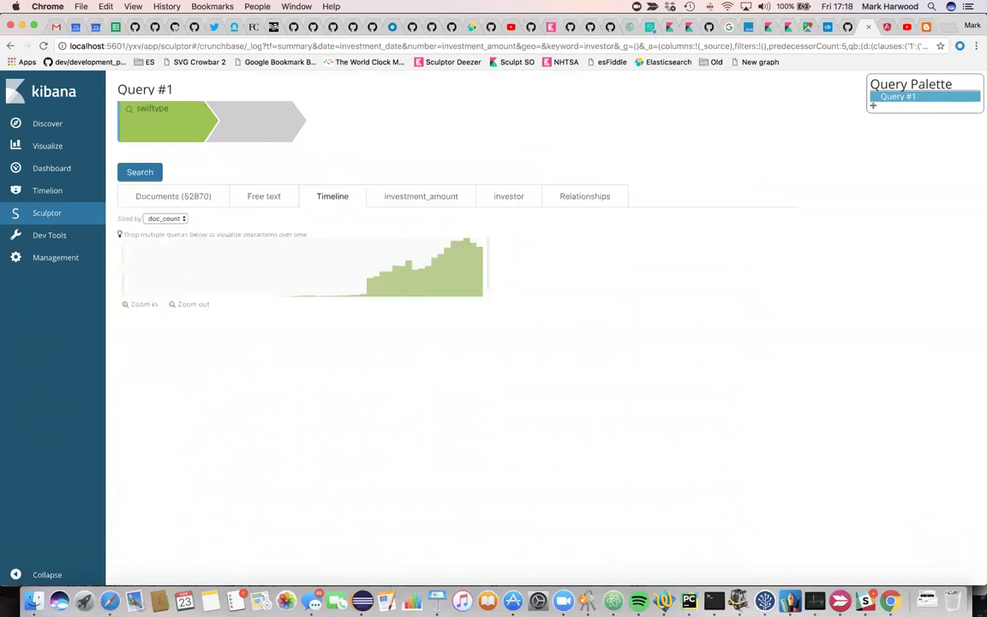
click(146, 172)
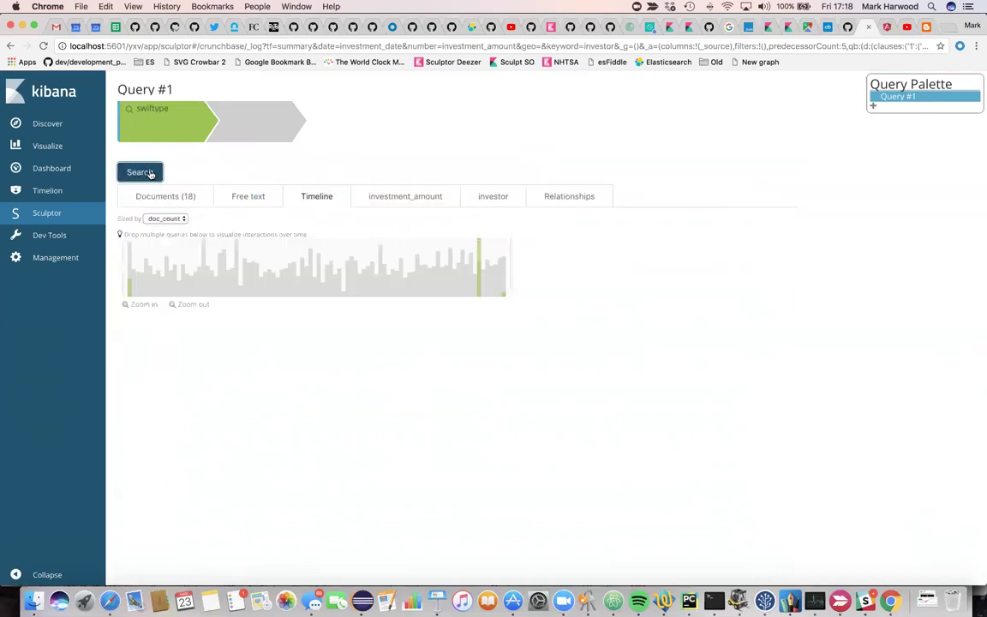
click(186, 199)
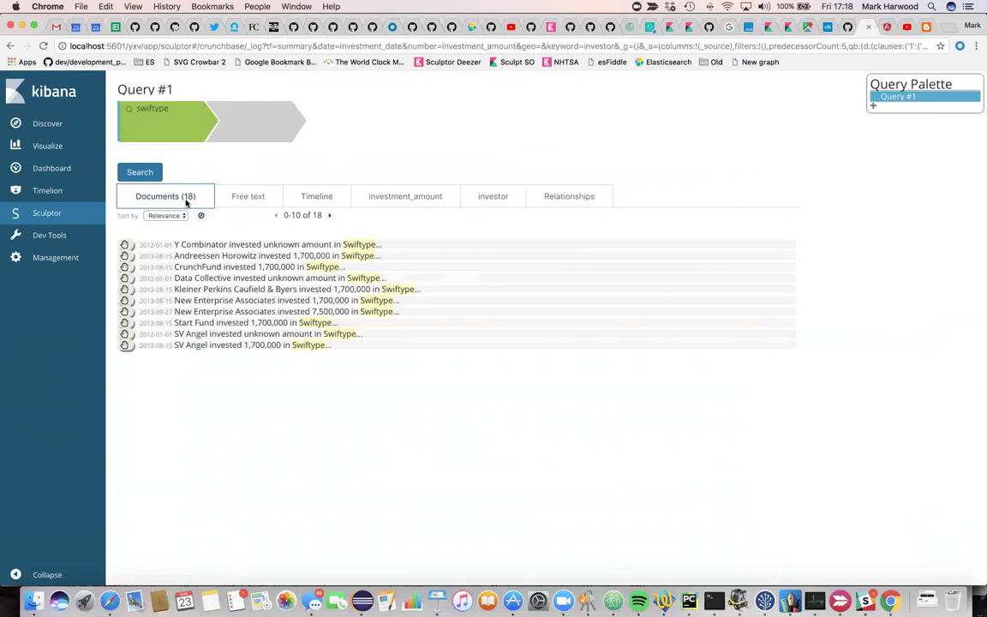
- Replace the free-text swiftype clause with a Swiftype clause taken from the company field breakdown, and rerun the search
click(493, 200)
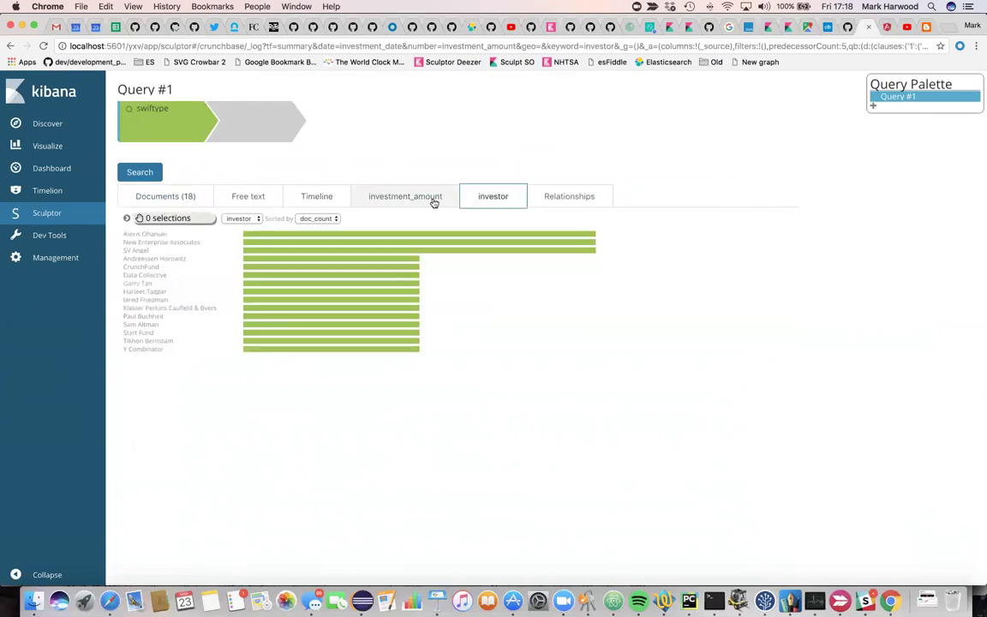
click(235, 219)
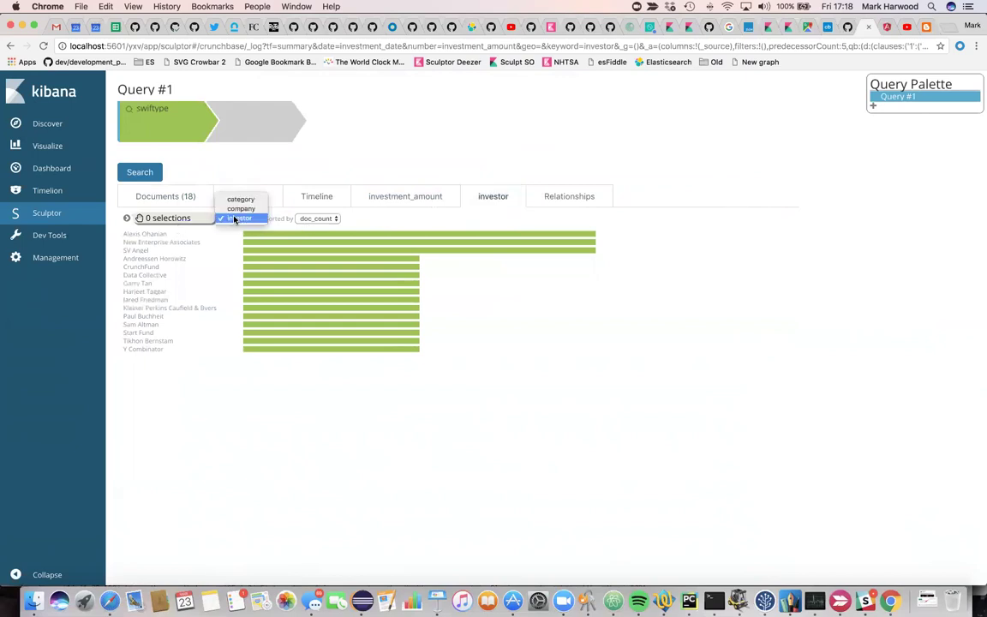
click(240, 208)
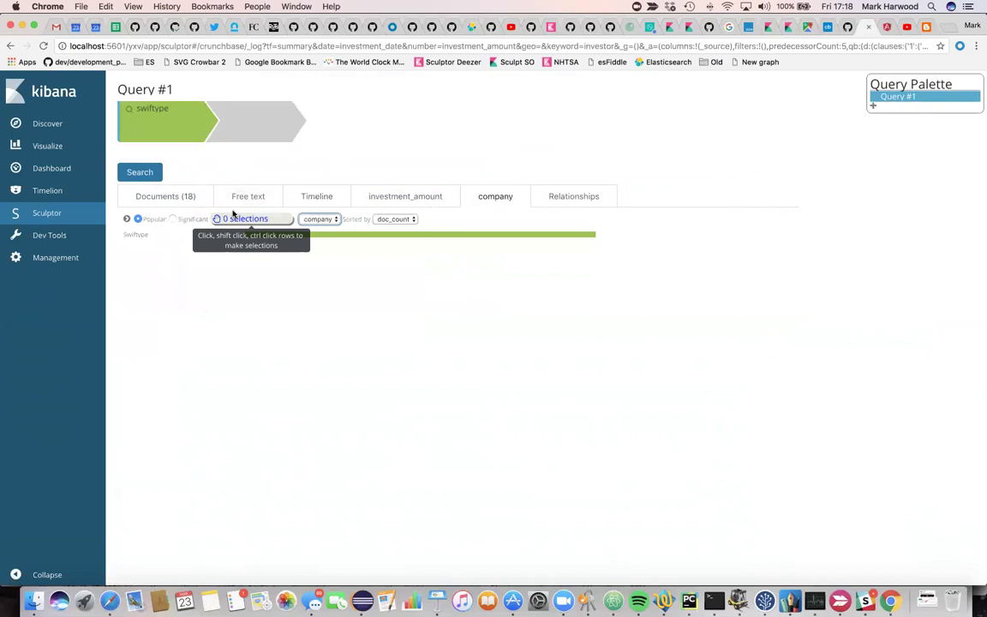
click(134, 235)
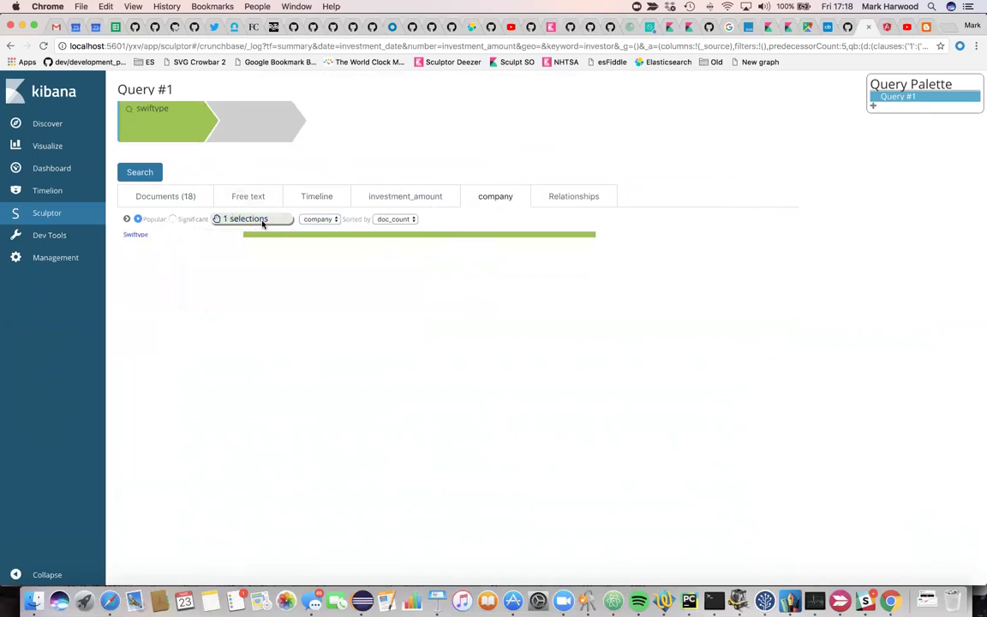
drag(264, 218, 247, 115)
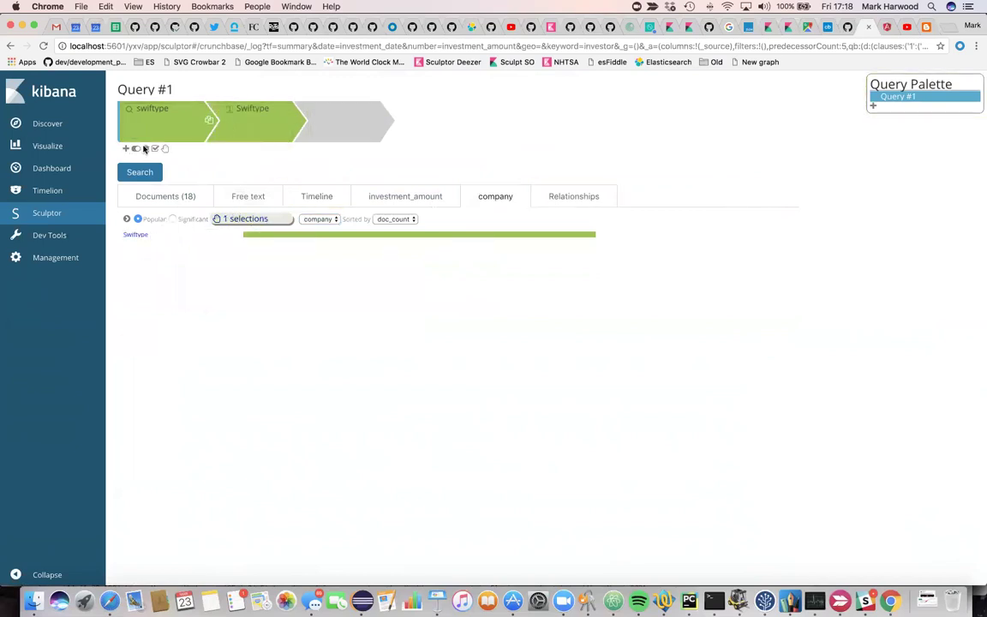
click(146, 149)
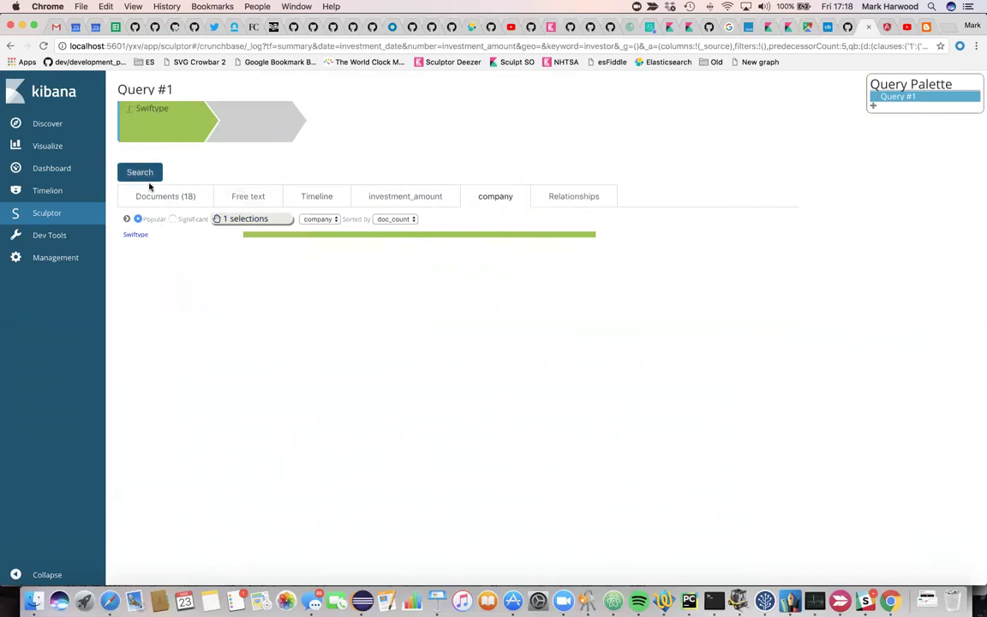
click(147, 171)
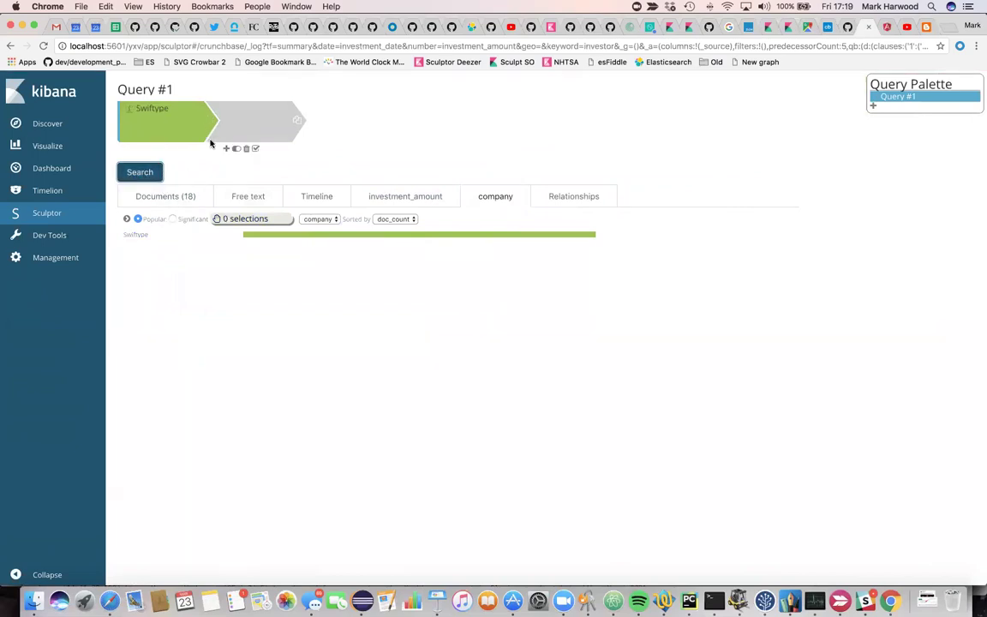
- Break the Swiftype results down by investor, sorted by the sum of investment_amount
click(317, 220)
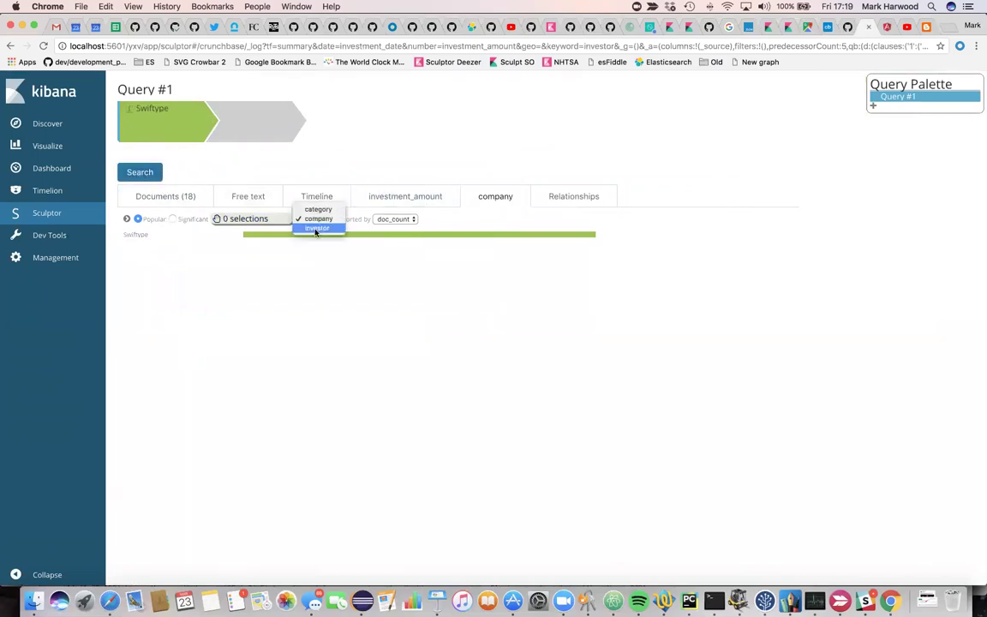
click(316, 228)
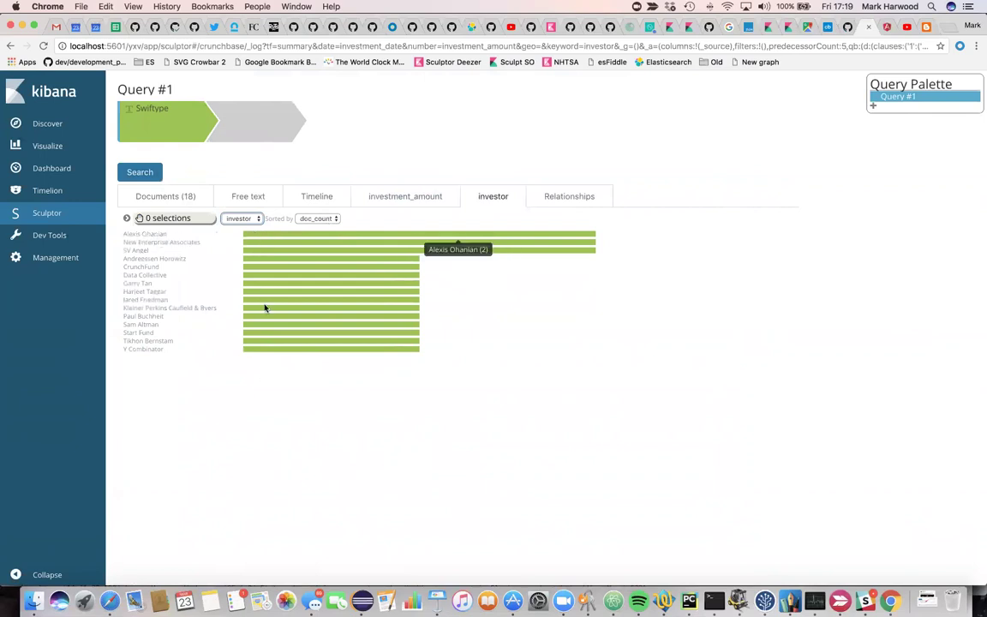
click(312, 219)
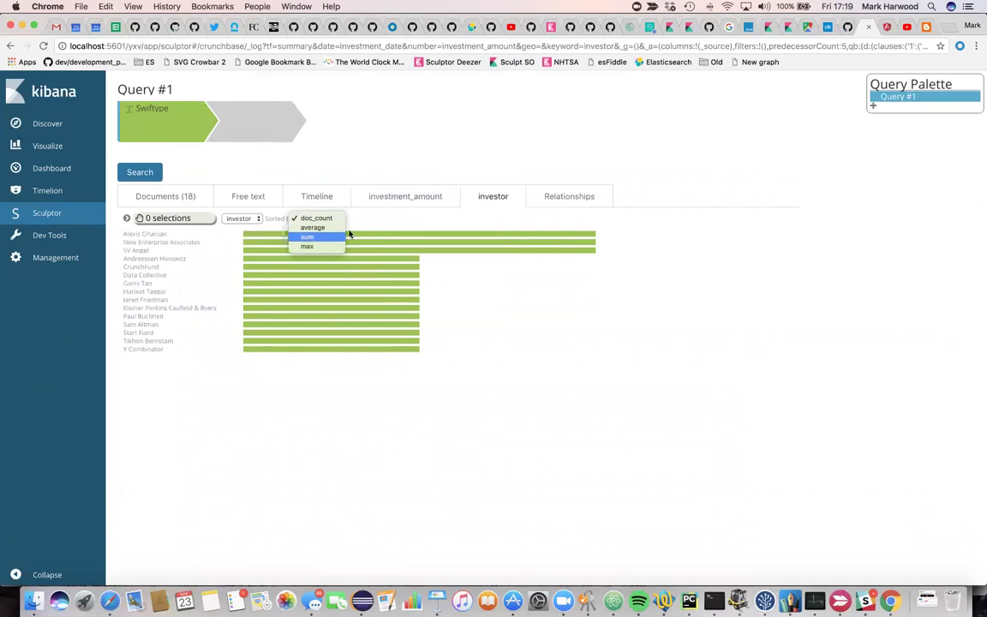
click(307, 238)
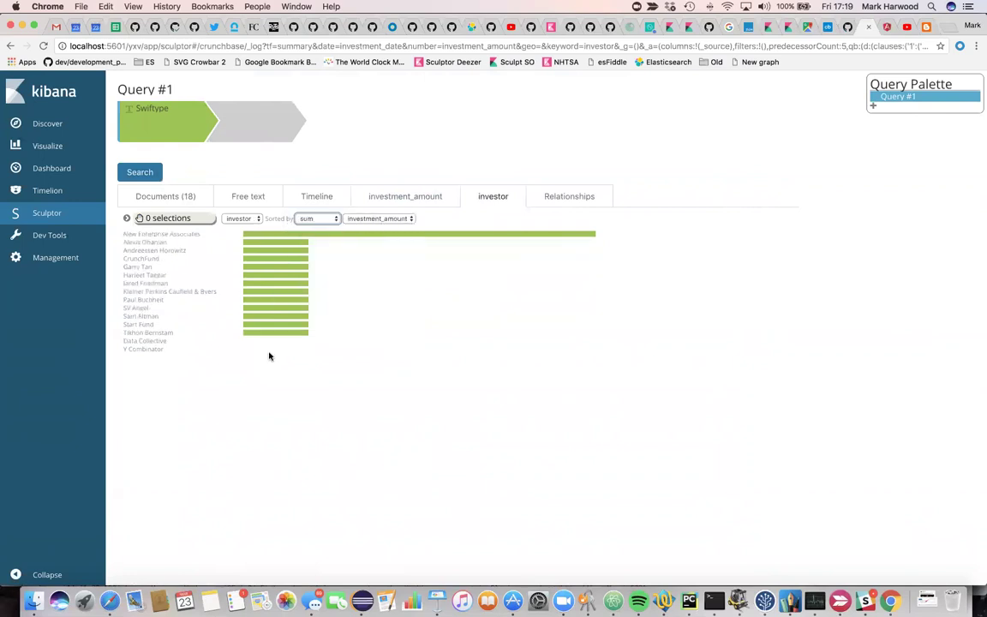
- Add all 15 investors from the investor breakdown to the relationships graph and size the nodes by the sum of investment_amount
mouse_move(167, 235)
click(129, 234)
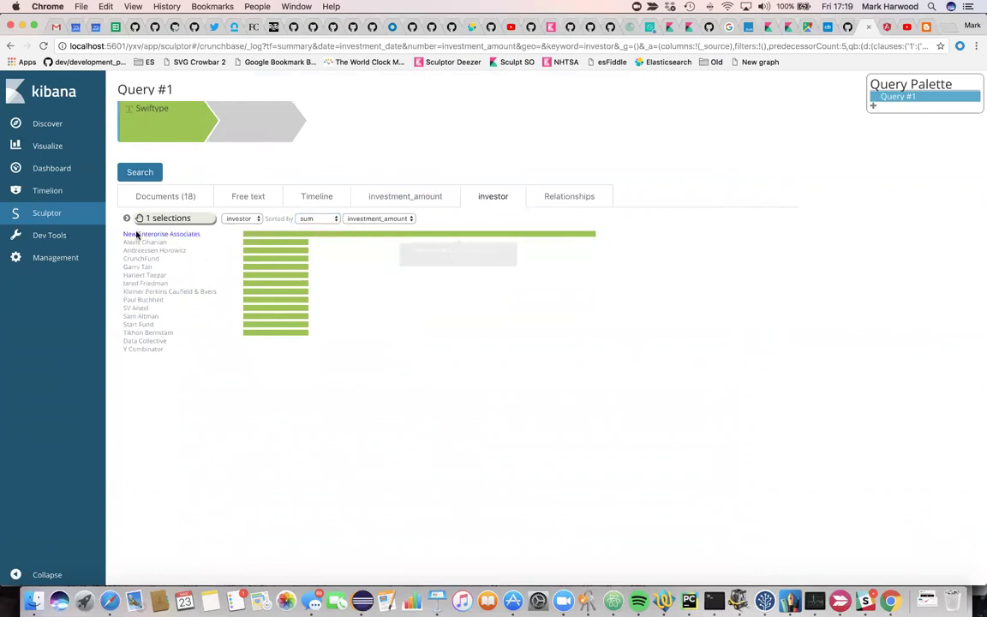
shift+click(135, 350)
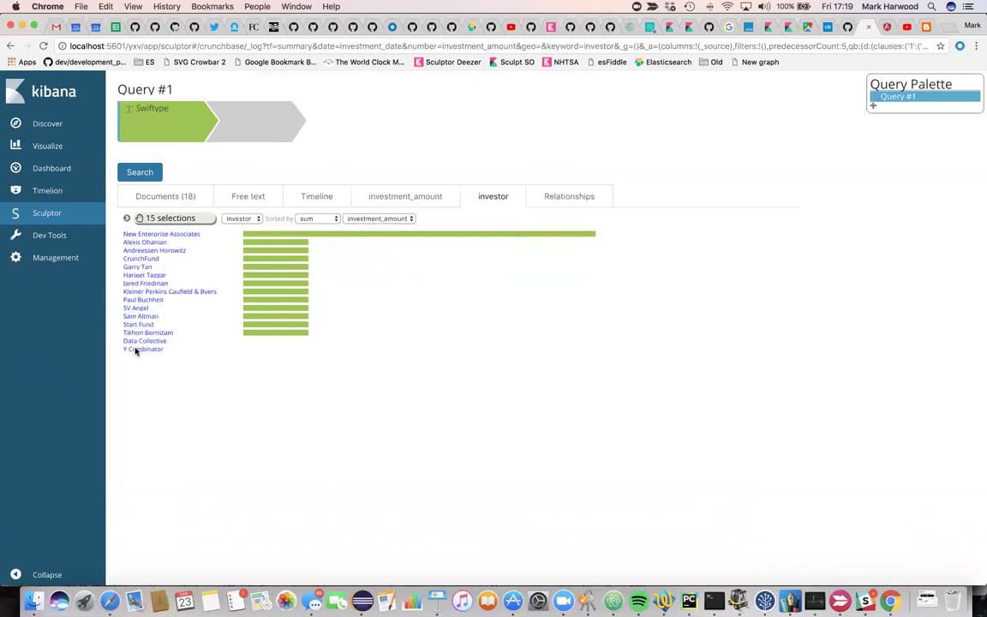
click(561, 202)
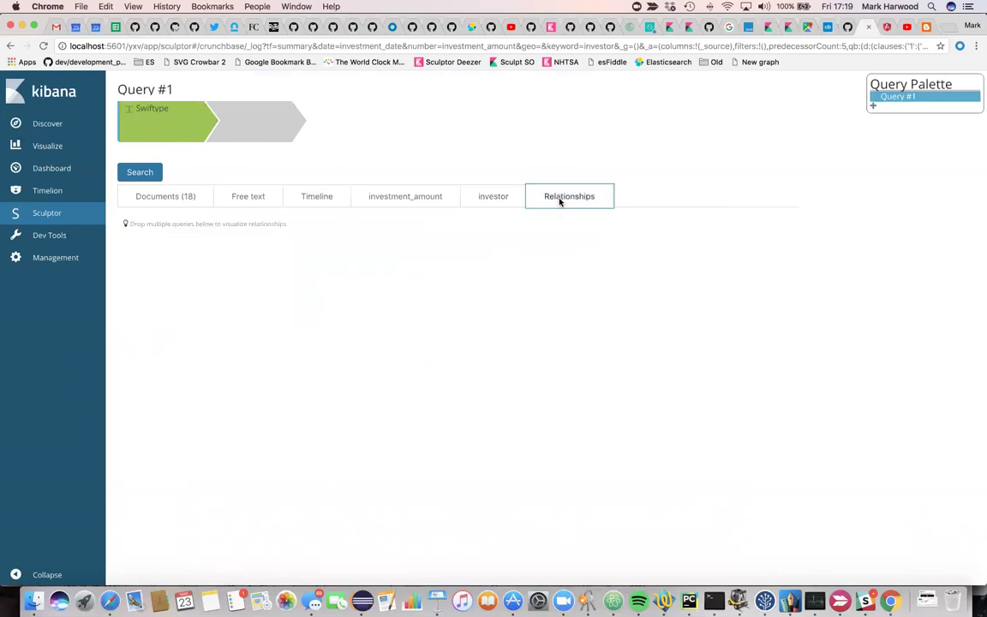
click(429, 198)
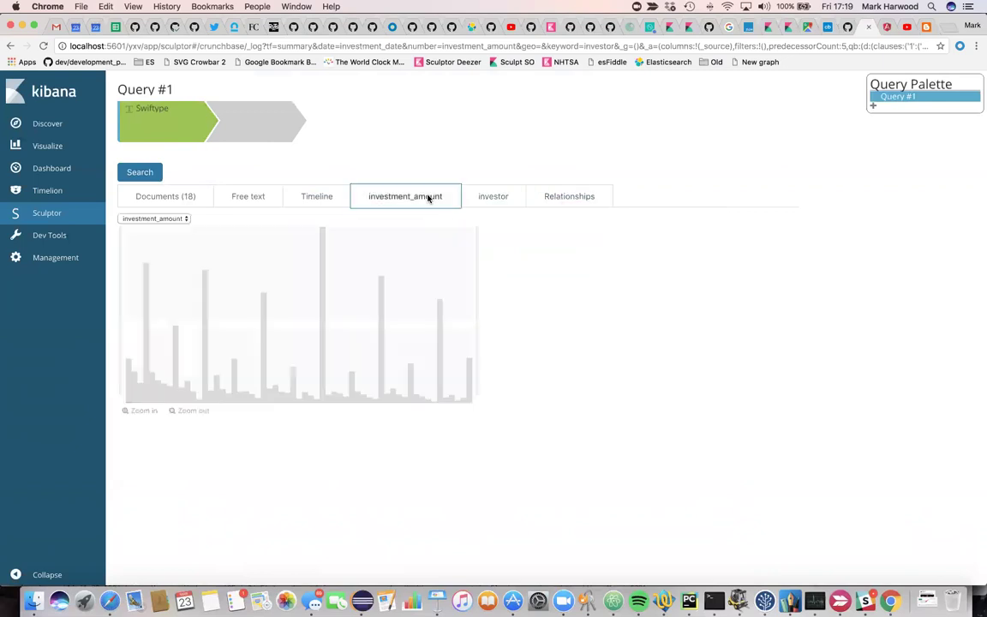
click(485, 197)
drag(166, 221, 570, 210)
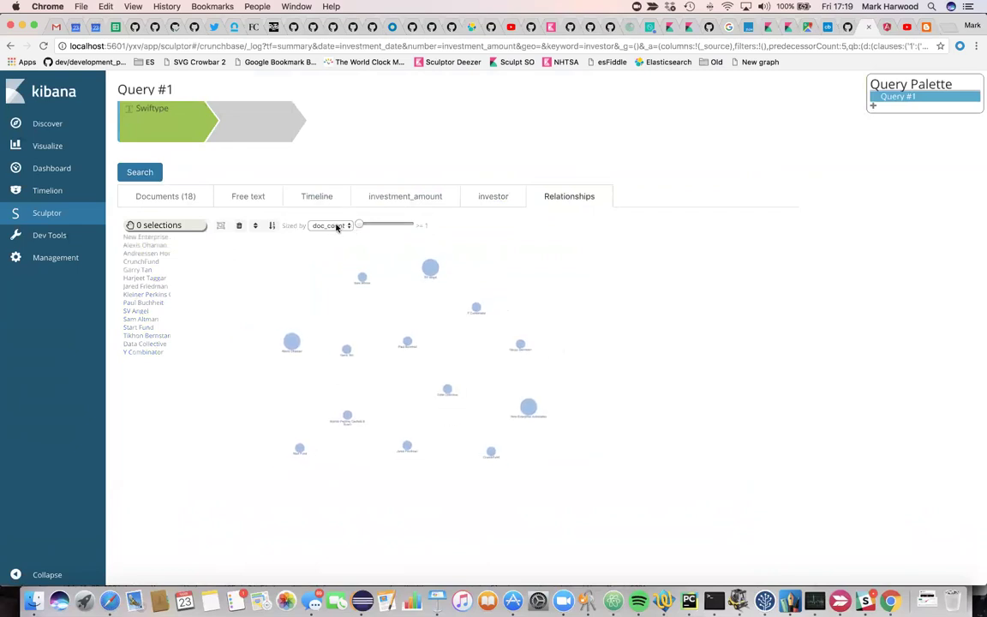
click(337, 227)
key(Escape)
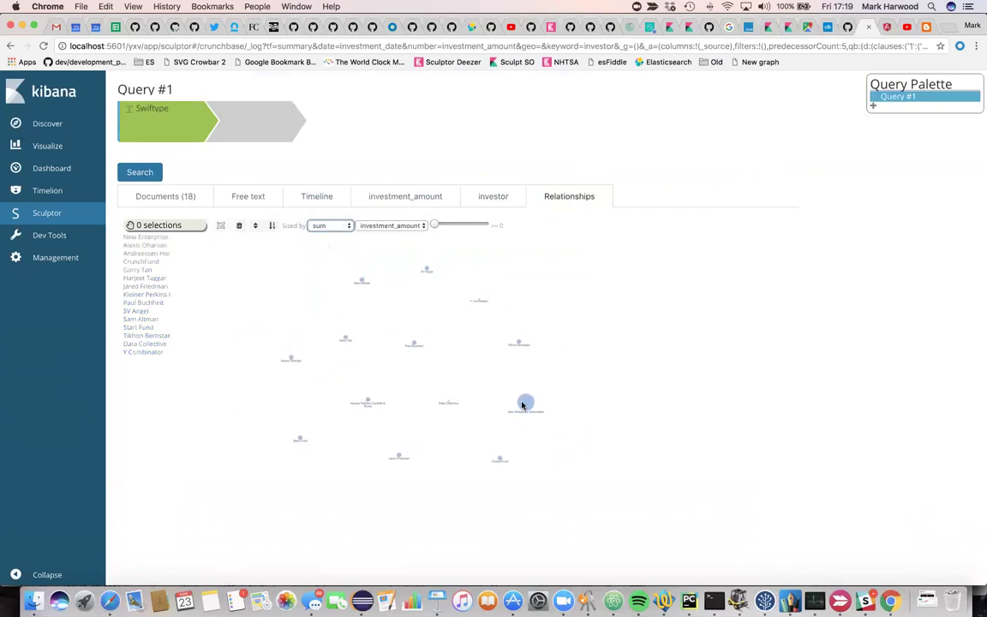
- Add the Swiftype clause of Query #1 to the relationships graph as a node alongside the investors
mouse_move(144, 130)
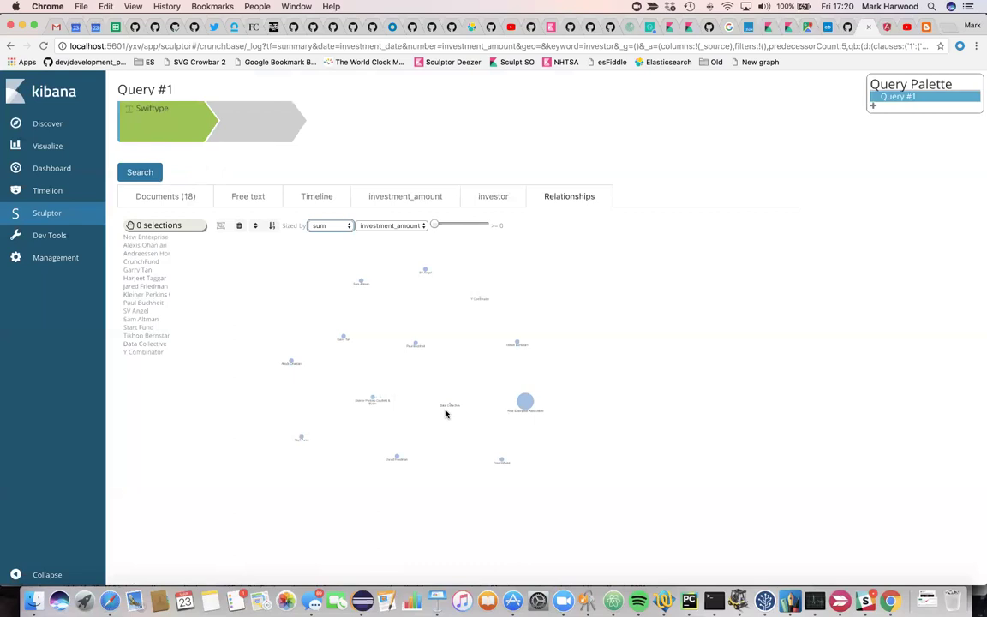
click(165, 149)
click(442, 268)
scroll(398, 304, up, 5)
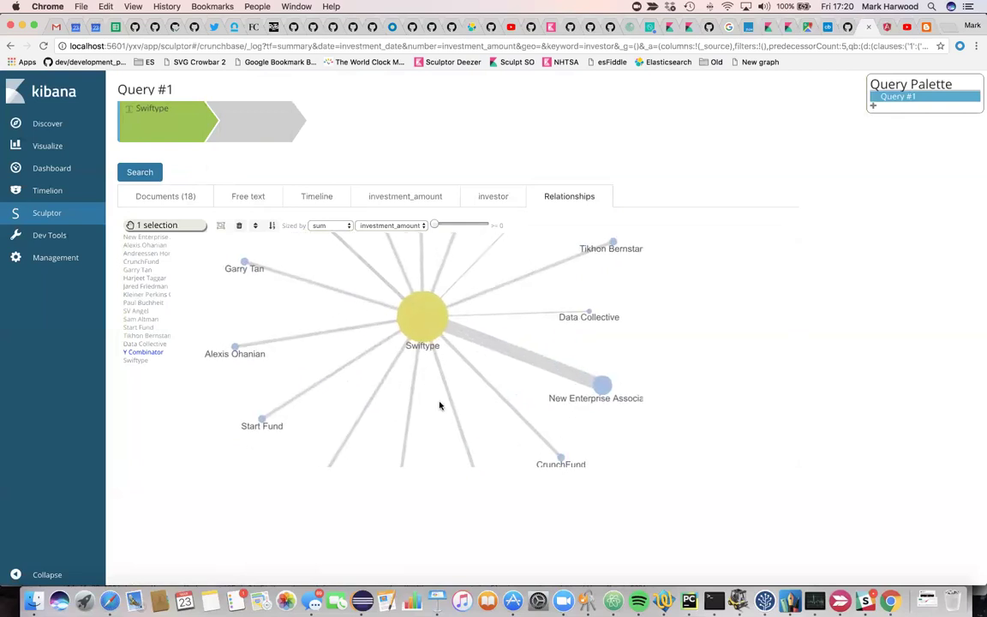
scroll(436, 396, down, 2)
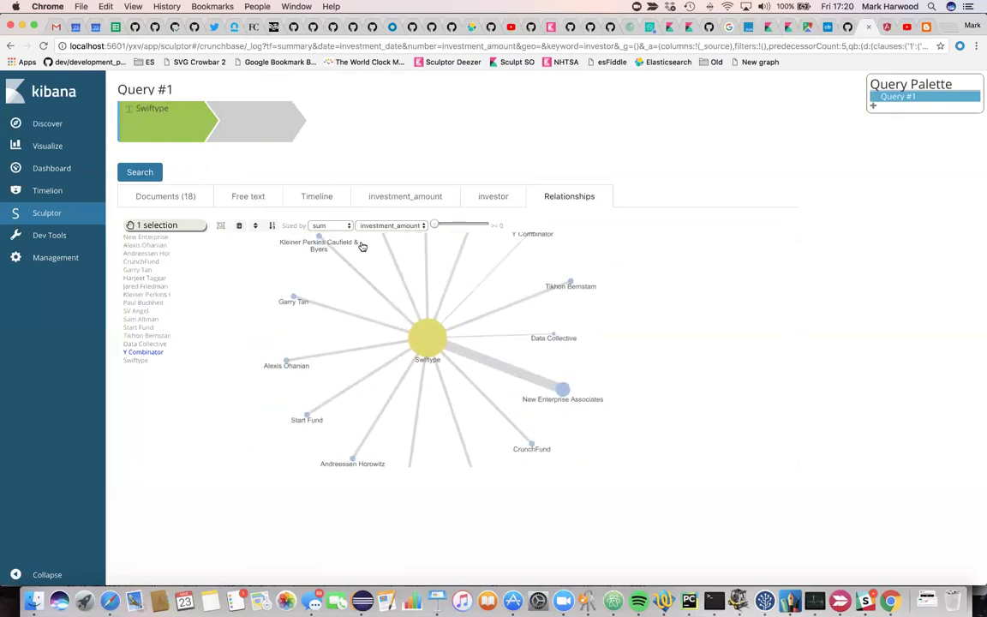
- Add a "search" clause from the category breakdown to Query #1 and disable the Swiftype clause
click(482, 197)
click(243, 218)
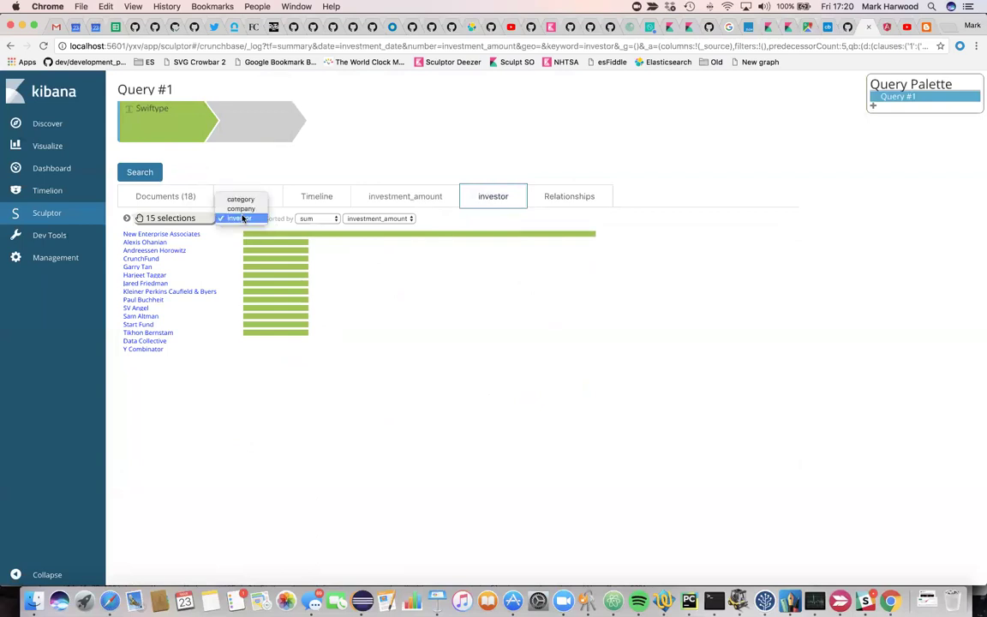
click(244, 207)
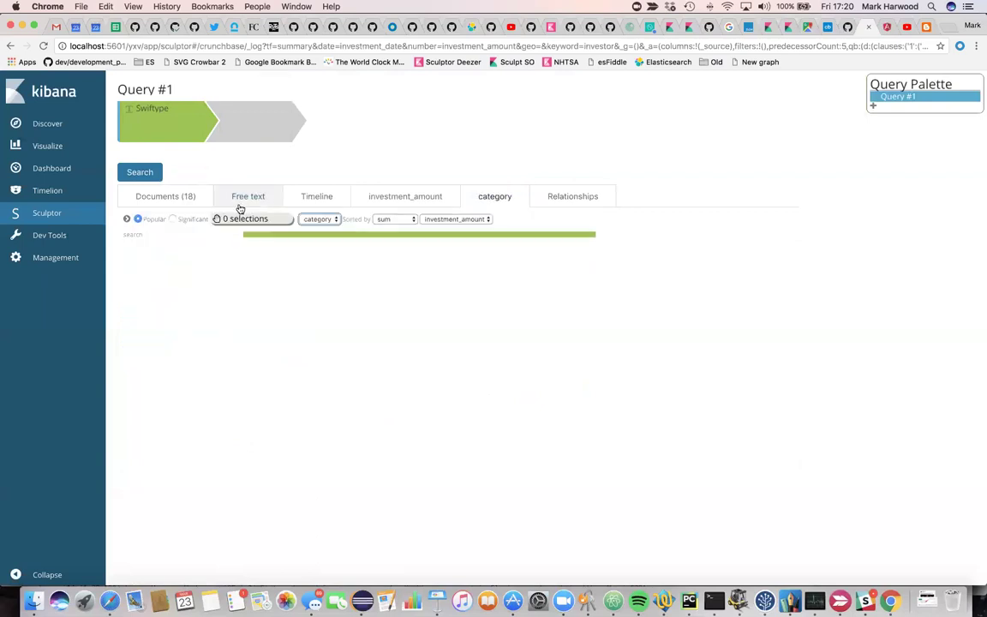
click(133, 233)
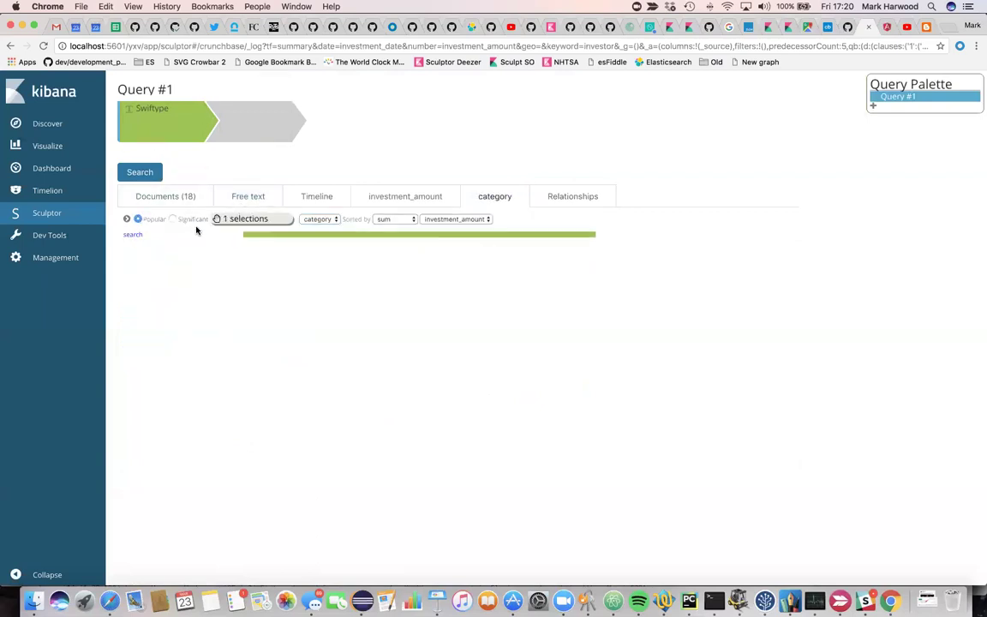
click(249, 220)
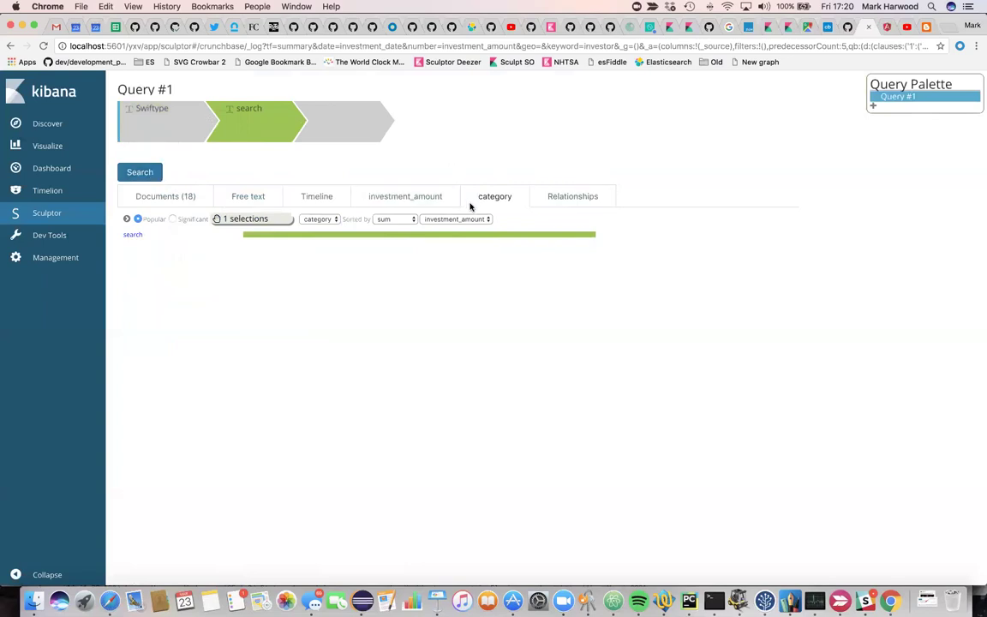
- Add the 15 investors selected in the relationships graph to Query #1 as a new clause and rerun the search
click(568, 196)
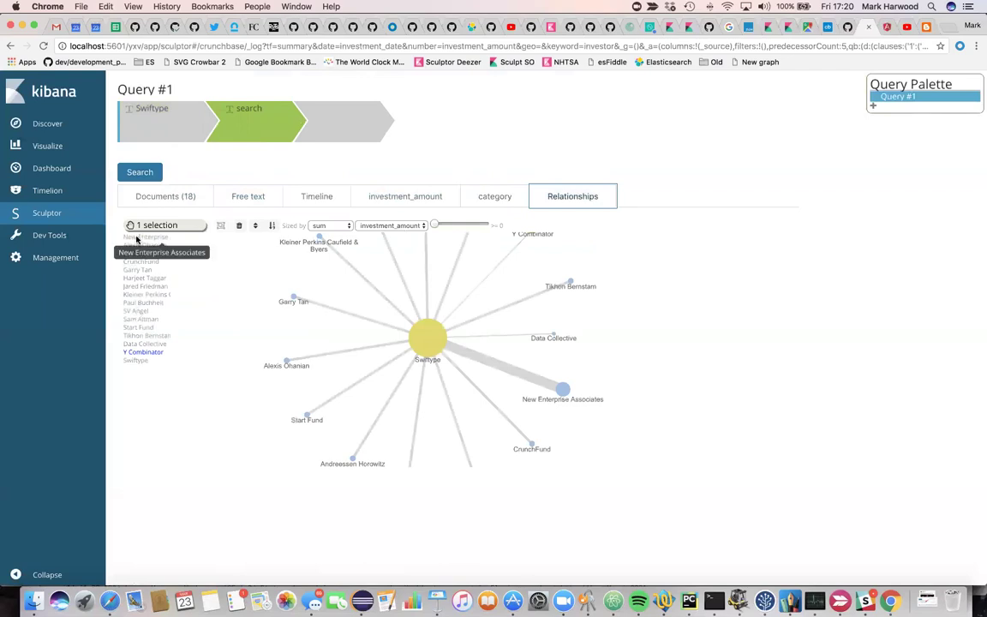
click(132, 361)
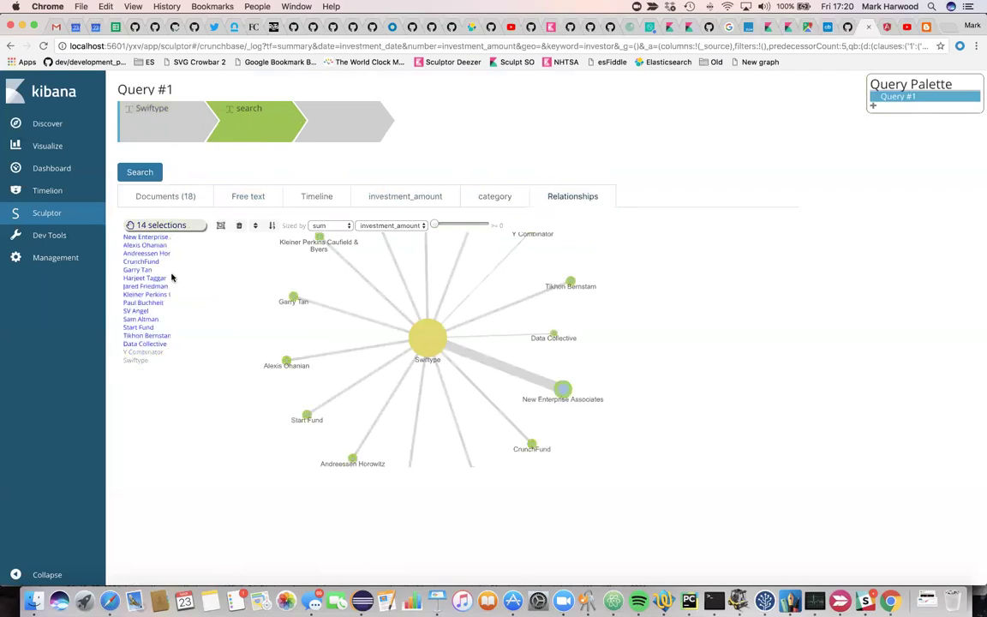
click(142, 352)
click(343, 118)
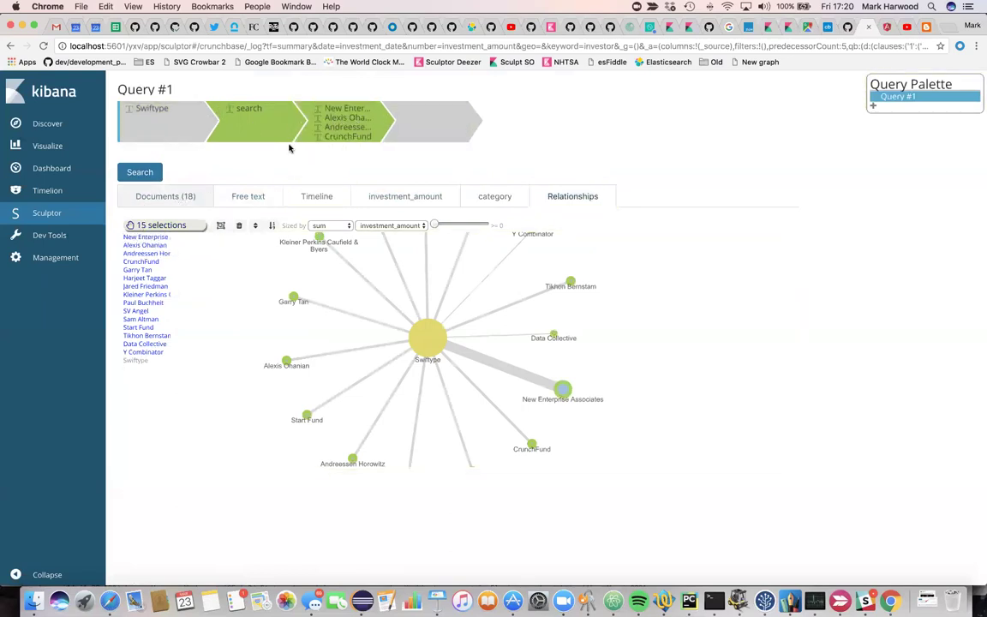
click(134, 171)
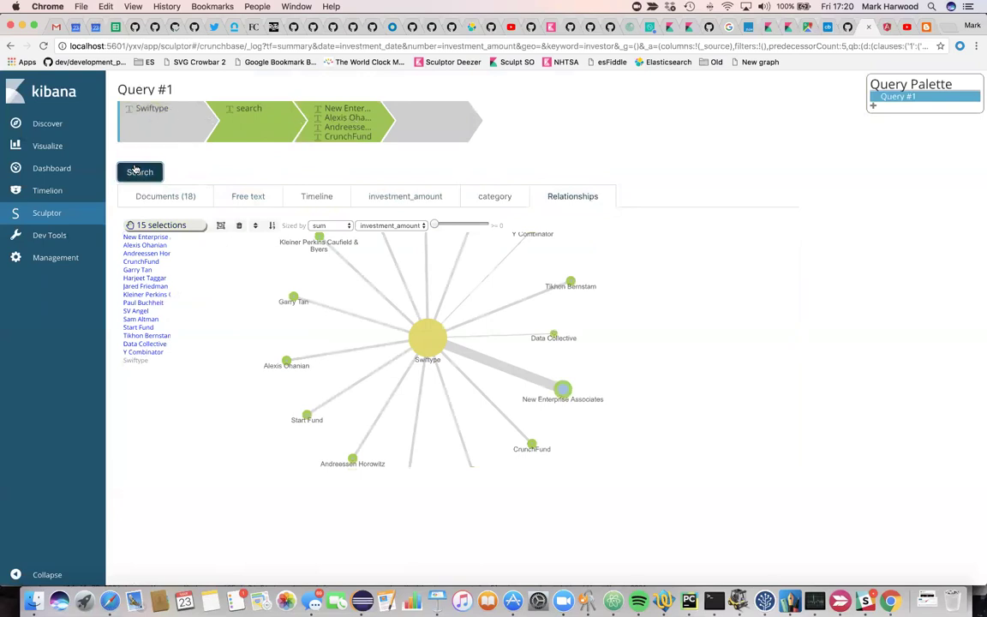
- Break the results down by company and add all 14 listed companies to the relationships graph
click(474, 197)
click(330, 220)
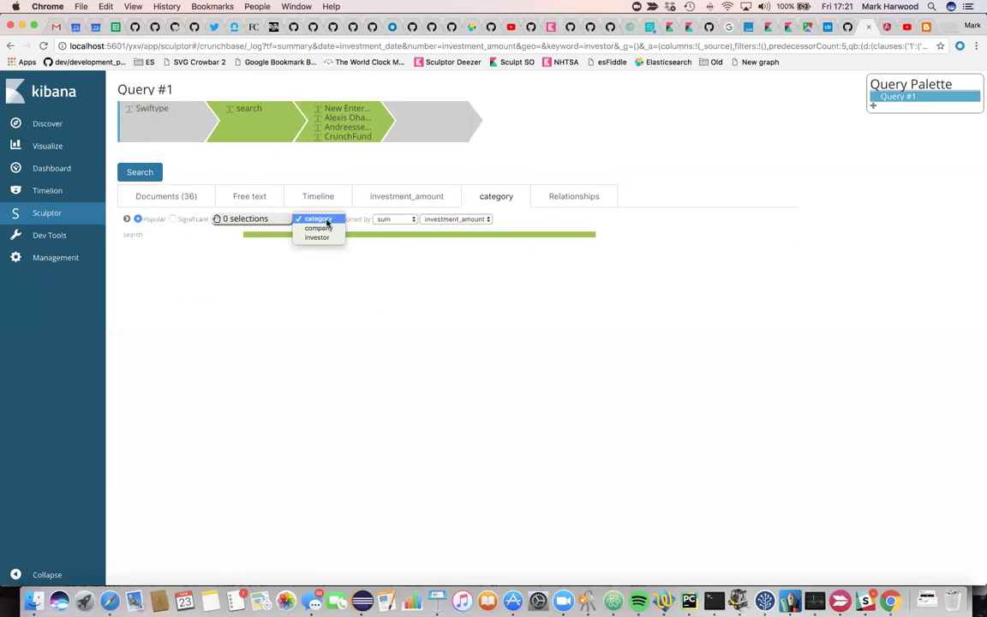
click(338, 232)
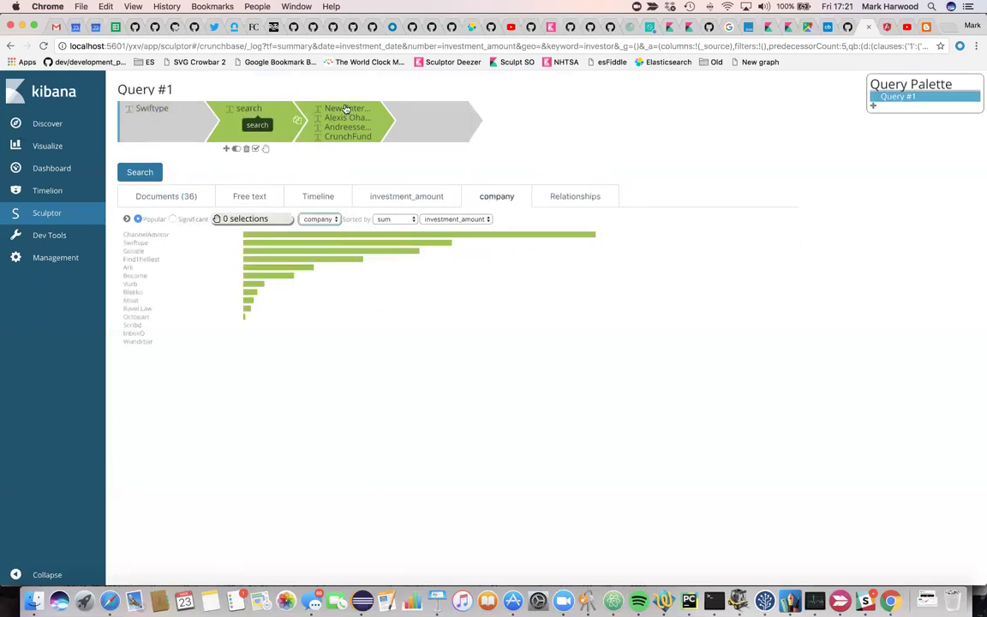
drag(133, 235, 126, 344)
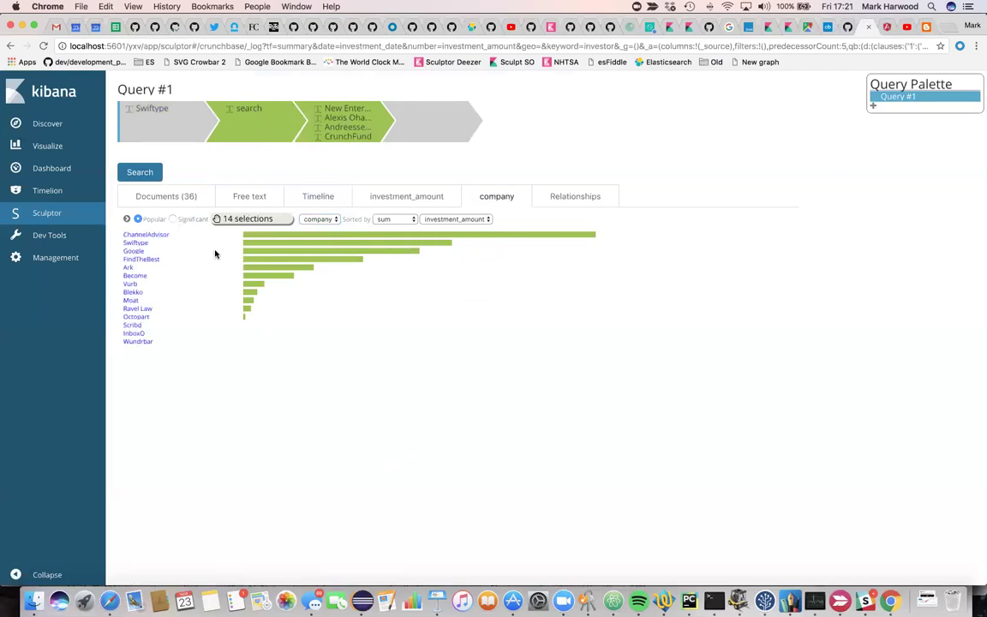
click(538, 196)
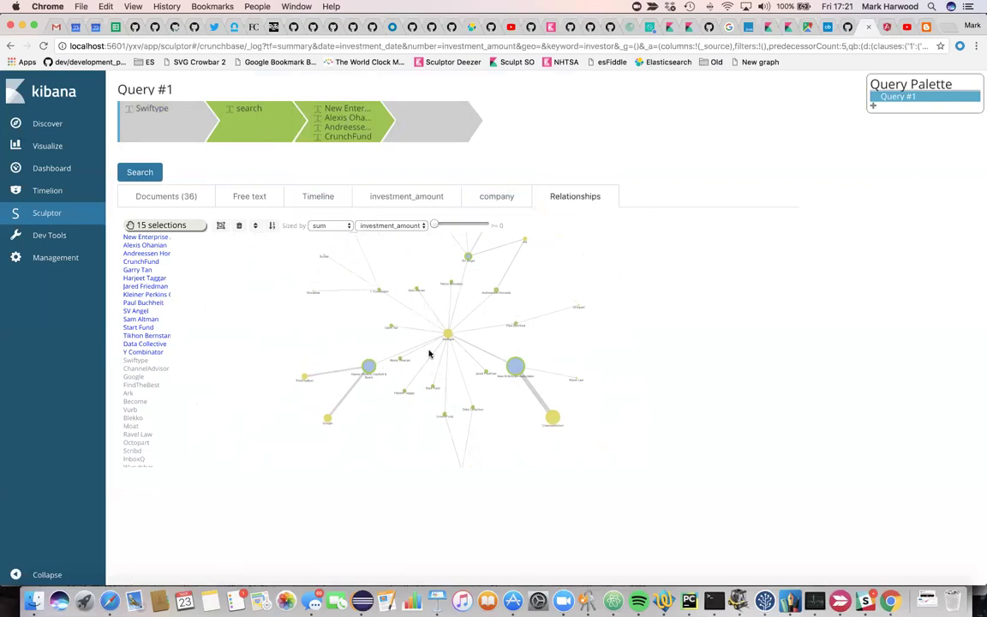
- Add a date range clause of 2011-08-24 to 2013-08-13 from the timeline to Query #1 and rerun the search
click(326, 195)
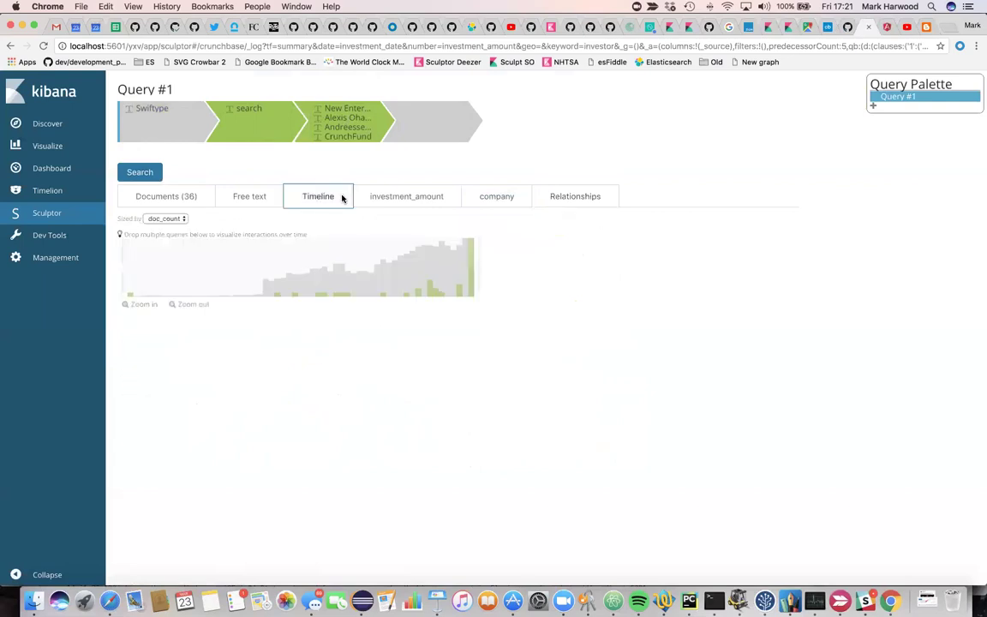
drag(126, 287, 187, 291)
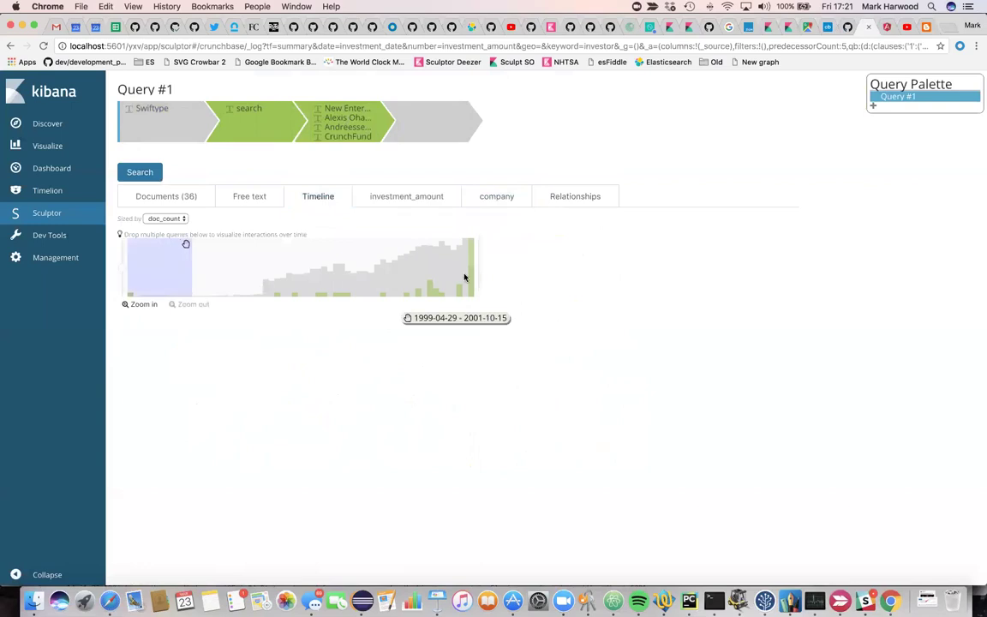
mouse_move(446, 290)
mouse_down()
mouse_move(476, 290)
mouse_move(483, 311)
mouse_move(437, 137)
mouse_up()
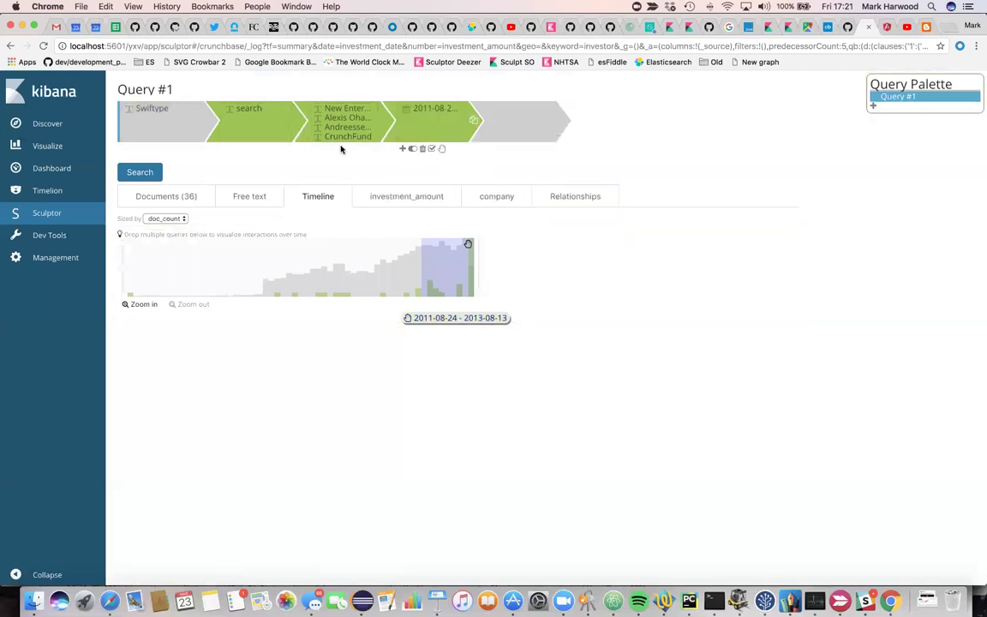
click(140, 168)
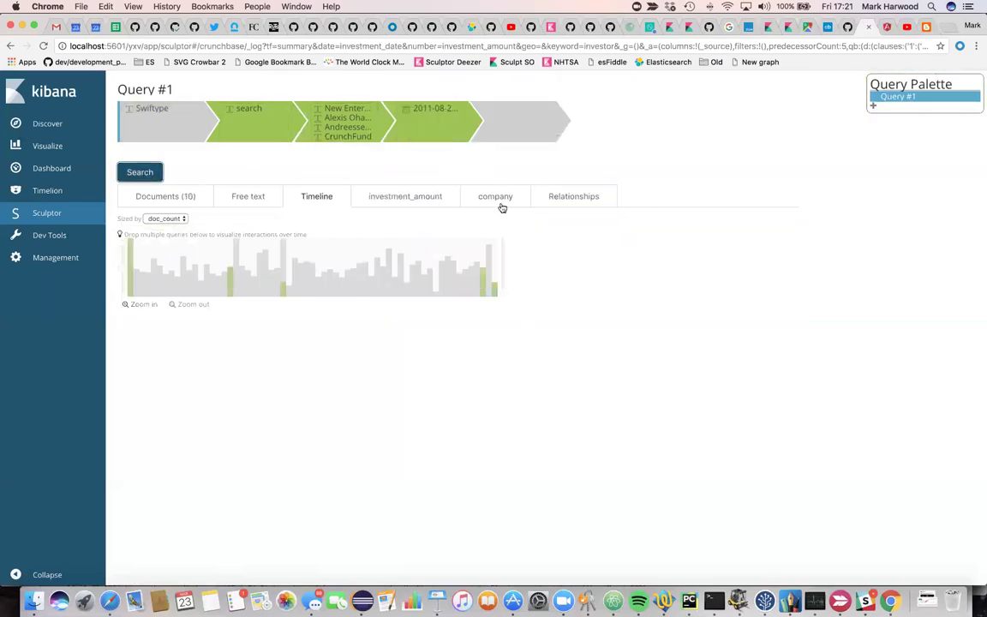
- Select the cluster of eight nodes connected to SV Angel in the relationships graph and plot it on the timeline
click(582, 205)
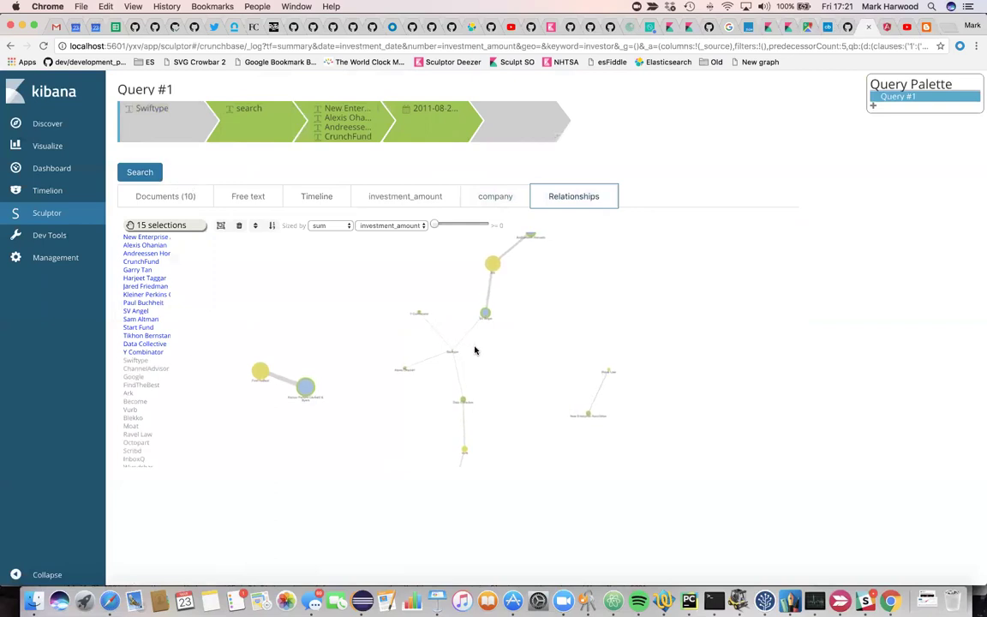
click(485, 316)
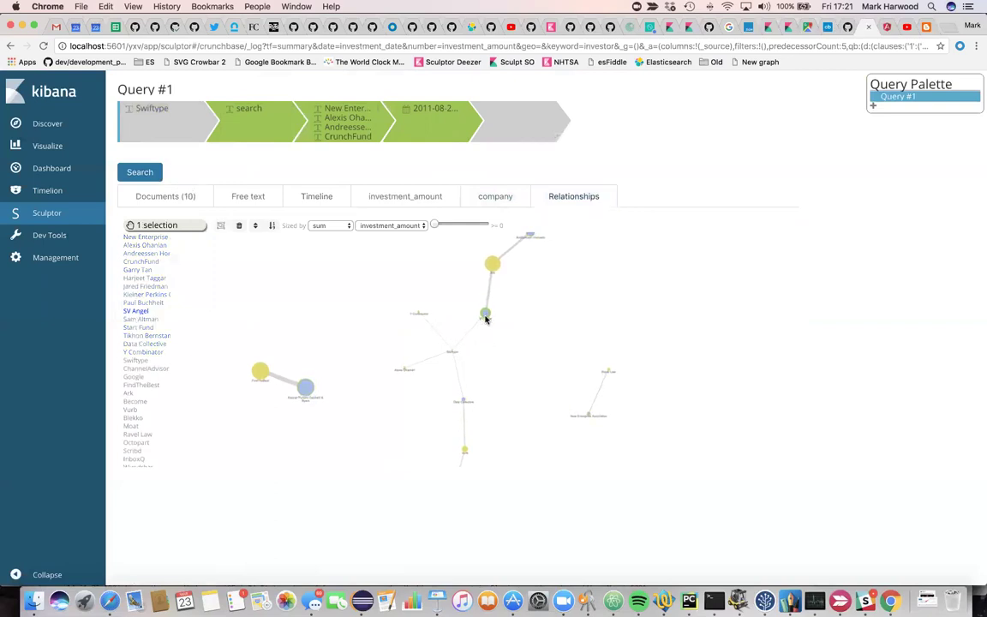
double_click(485, 316)
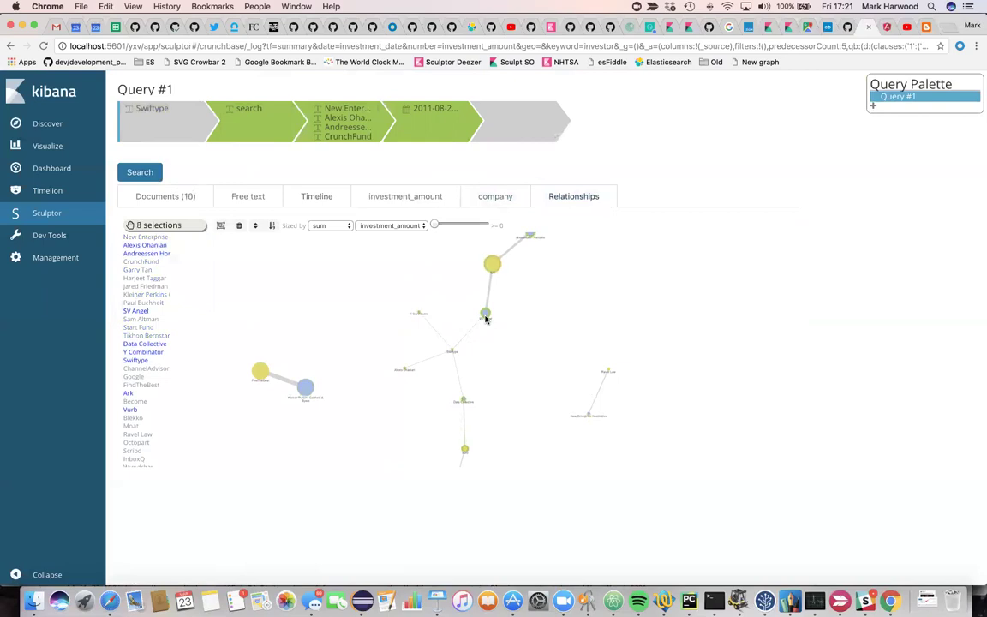
drag(158, 227, 327, 197)
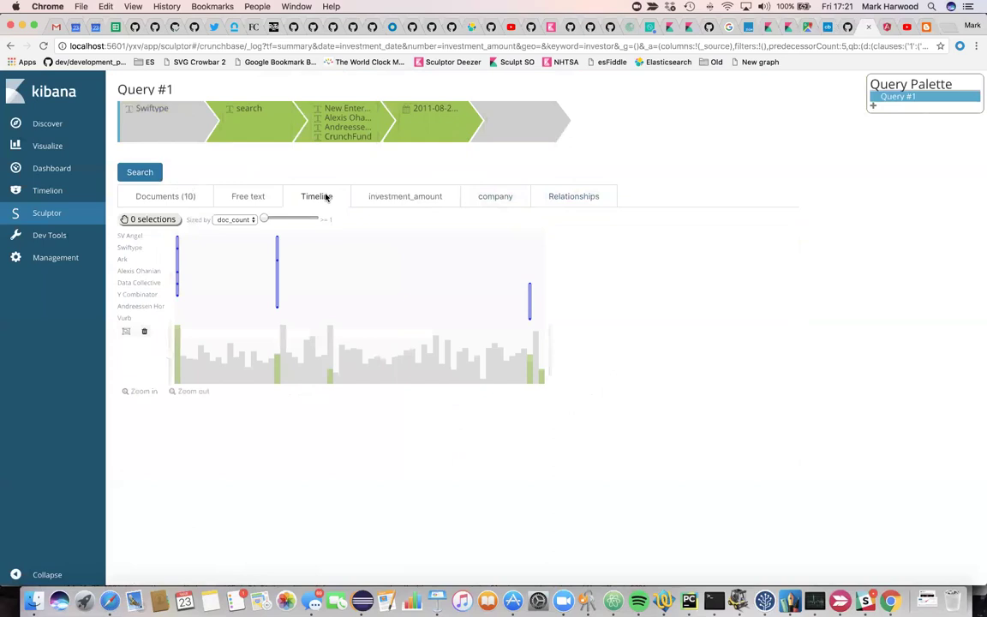
- Size the timeline interactions by the sum of investment_amount, raise the minimum threshold and select Andreessen Horowitz
click(231, 220)
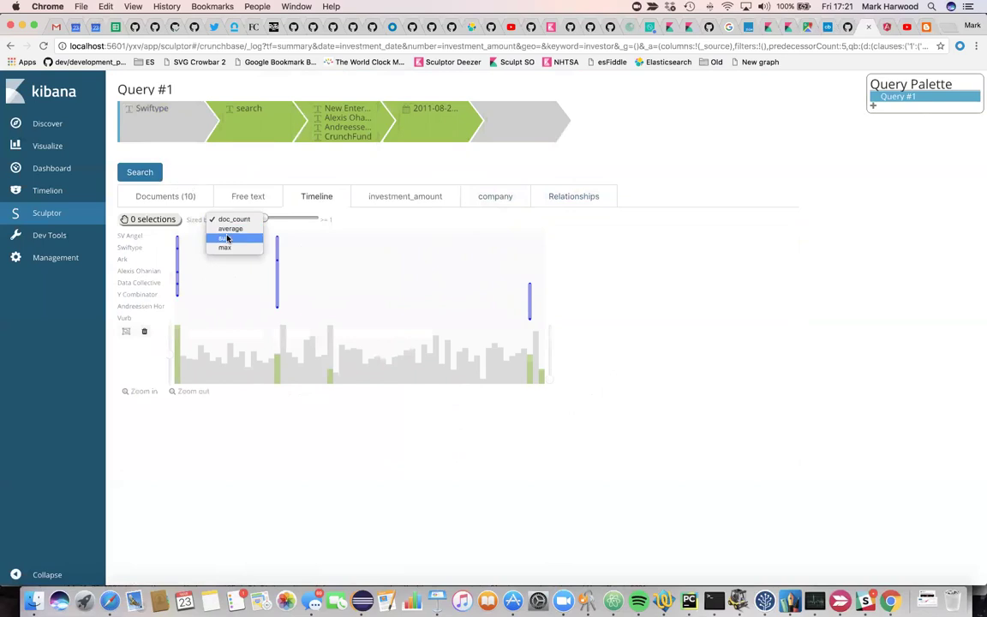
click(227, 238)
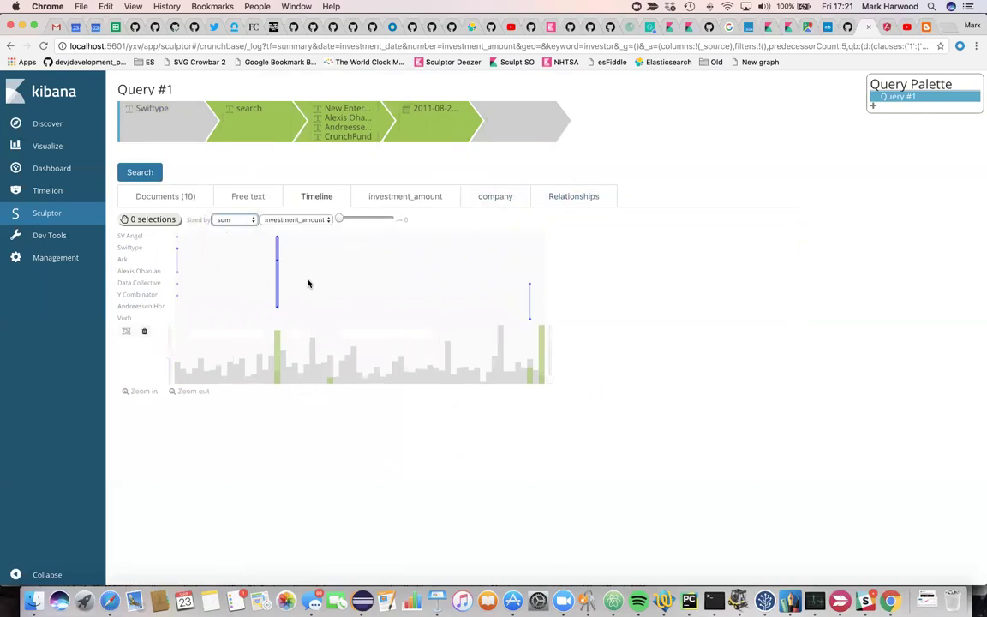
mouse_move(339, 218)
mouse_down()
mouse_move(389, 220)
mouse_move(354, 221)
mouse_up()
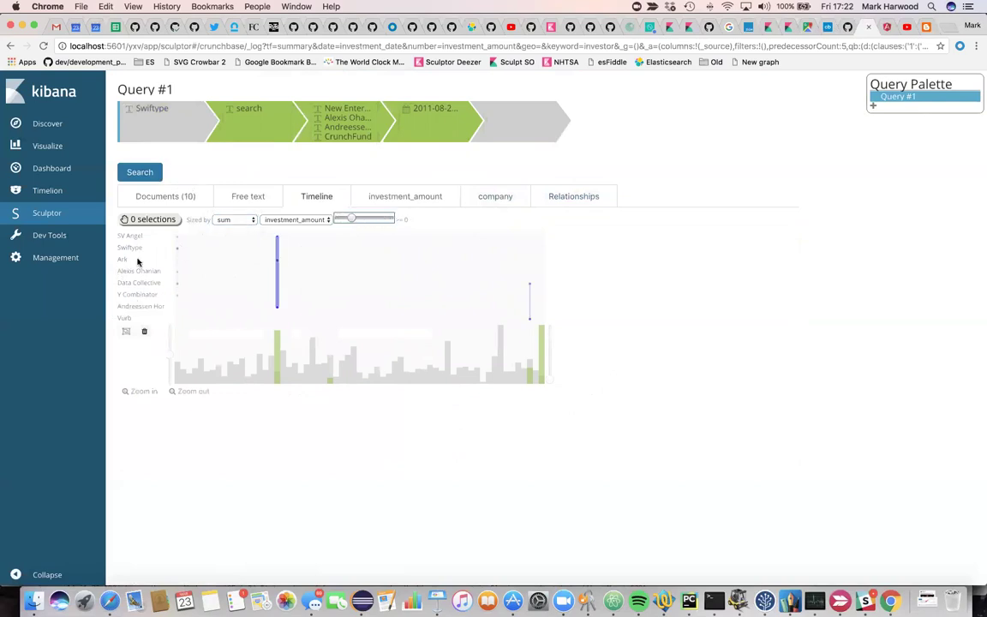
click(135, 306)
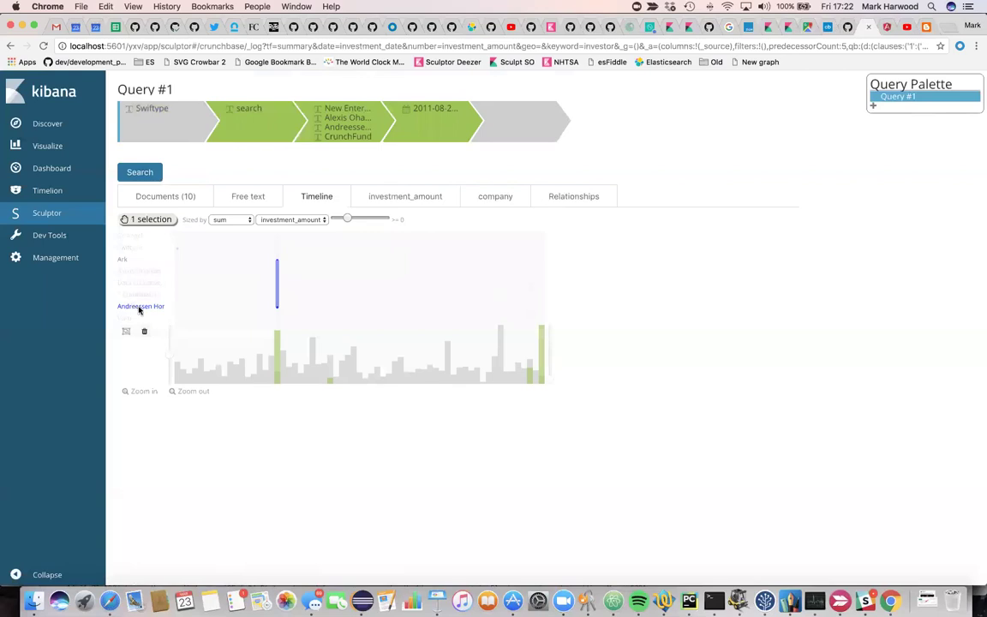
- Lower the timeline's threshold back to the minimum and size the interactions by doc_count
mouse_move(348, 219)
mouse_down()
mouse_move(386, 219)
mouse_move(336, 220)
mouse_up()
click(236, 219)
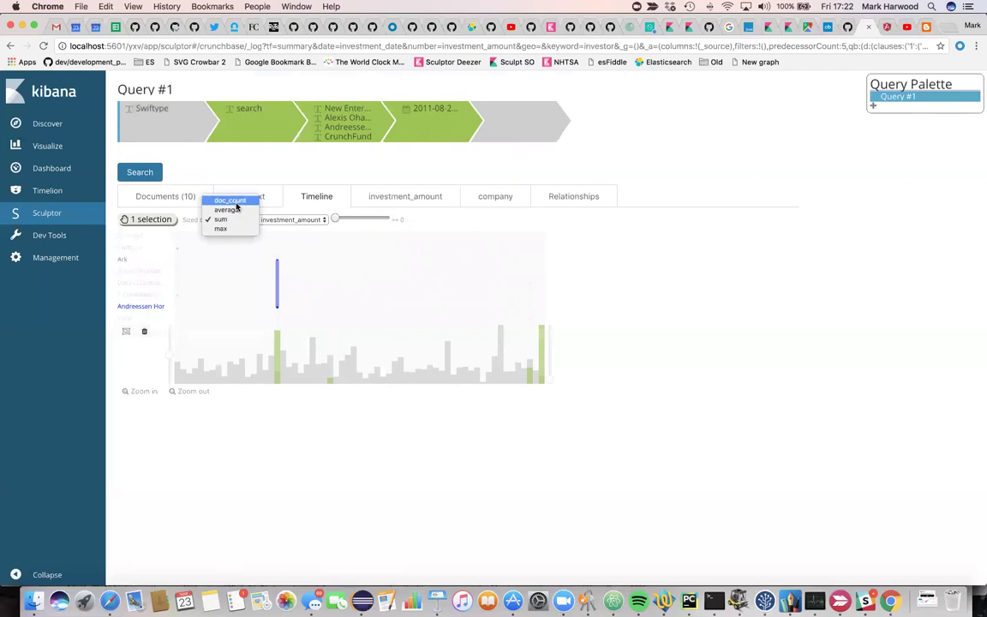
click(240, 203)
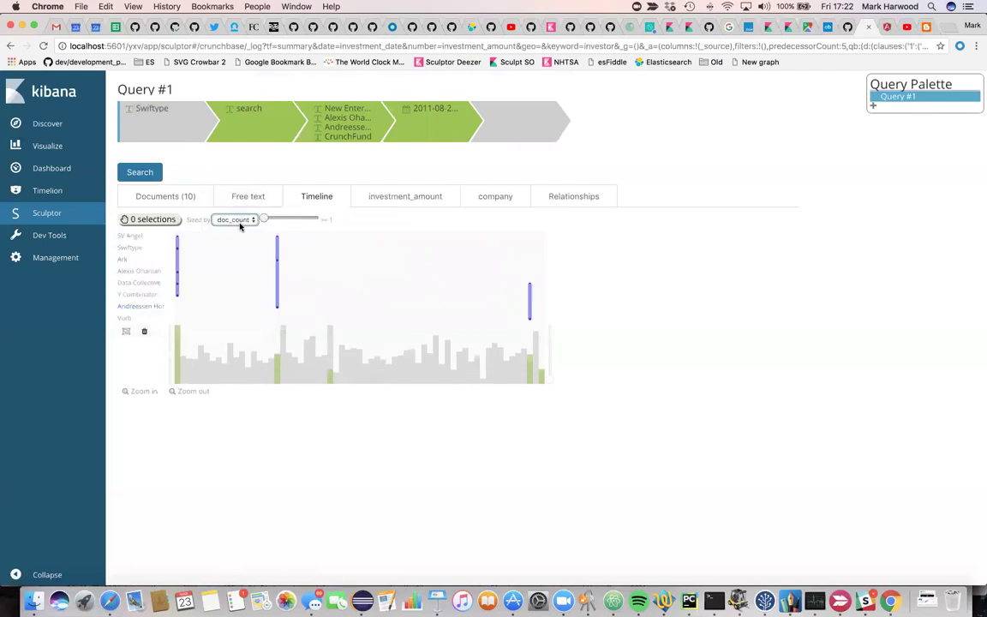